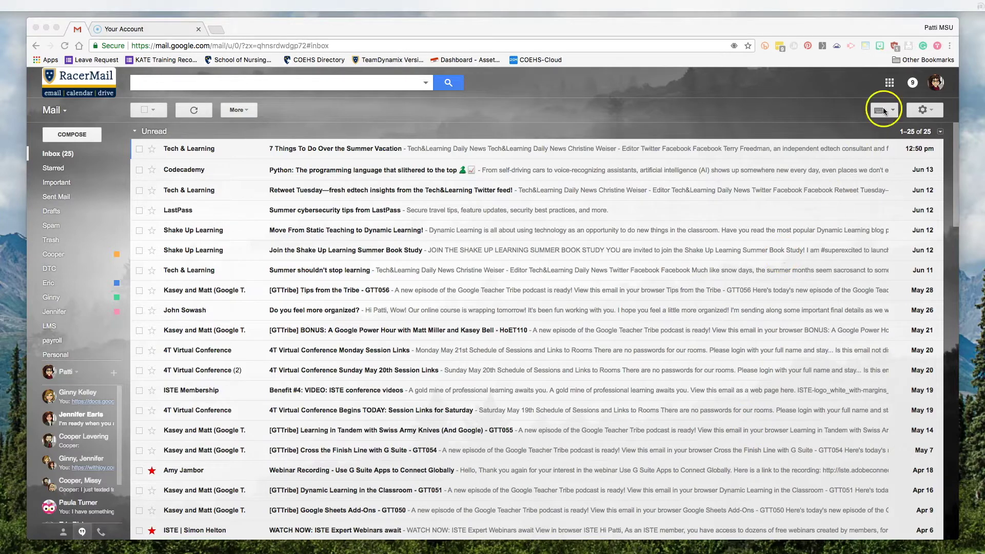
Step: Switch the mailbox to the new Murray State University Mail interface
{"action": "left_click", "coordinate": [930, 112]}
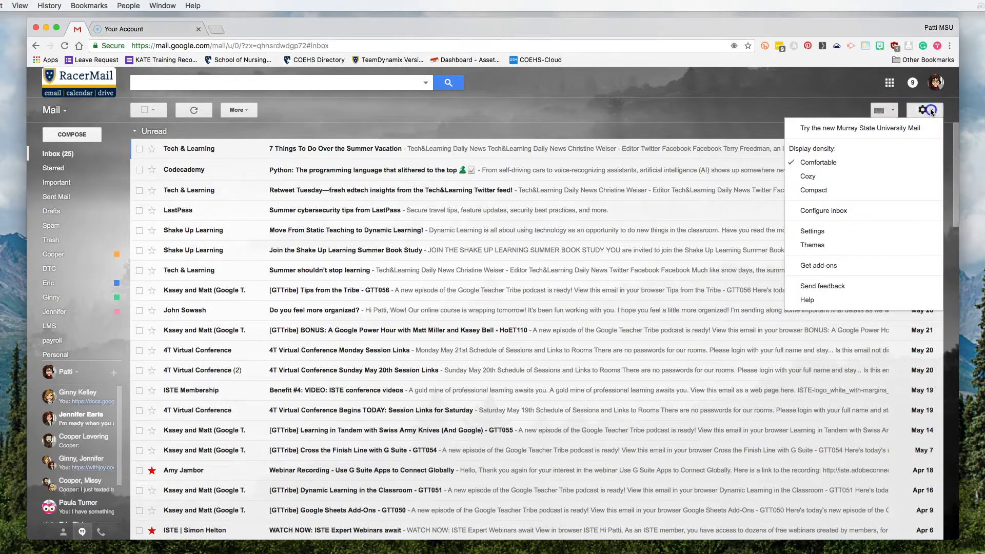
{"action": "left_click", "coordinate": [830, 131]}
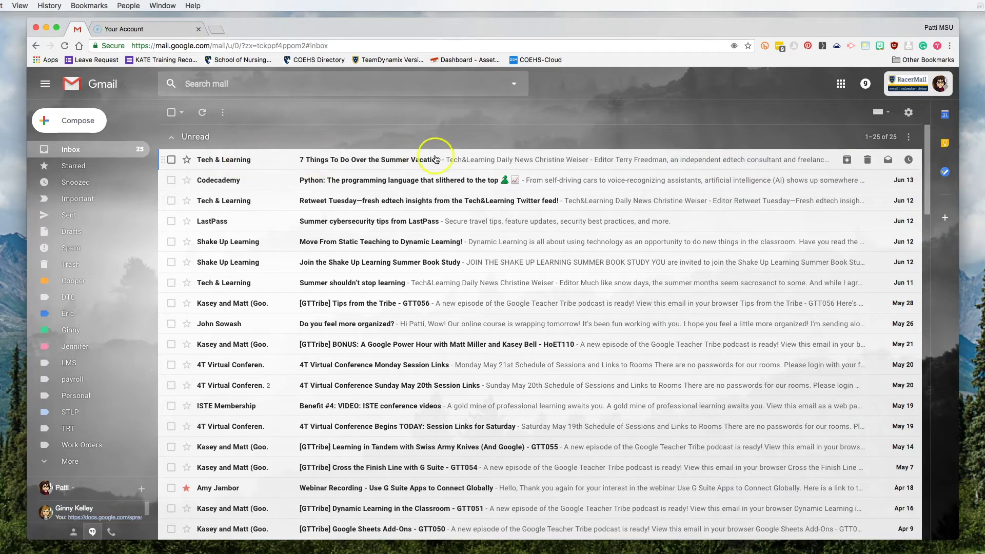
{"action": "scroll", "coordinate": [624, 238], "scroll_direction": "down", "scroll_amount": 6}
{"action": "scroll", "coordinate": [624, 238], "scroll_direction": "down", "scroll_amount": 5}
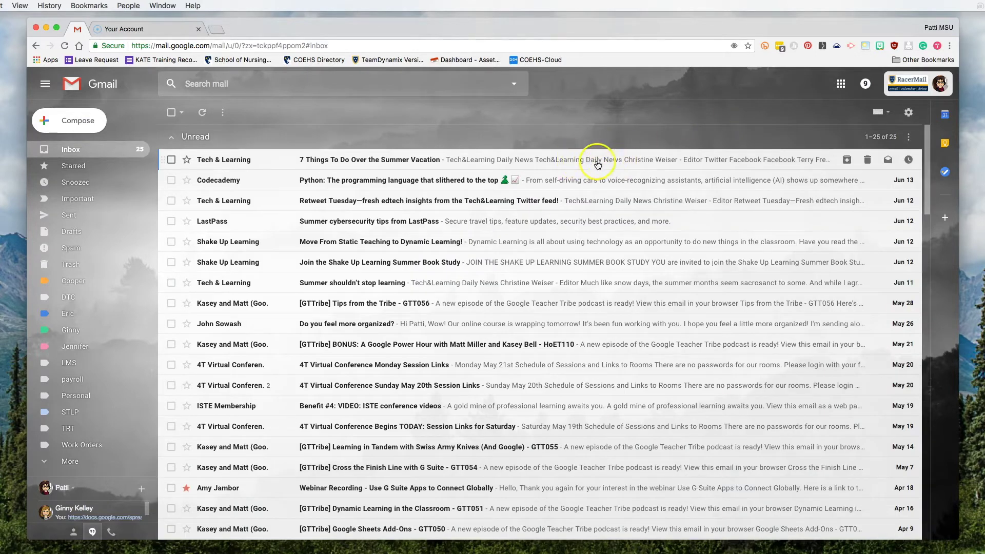
Step: Snooze the "7 Things To Do Over the Summer Vacation" message until later today at 6:00 PM and show the snoozed messages
{"action": "left_click", "coordinate": [907, 161]}
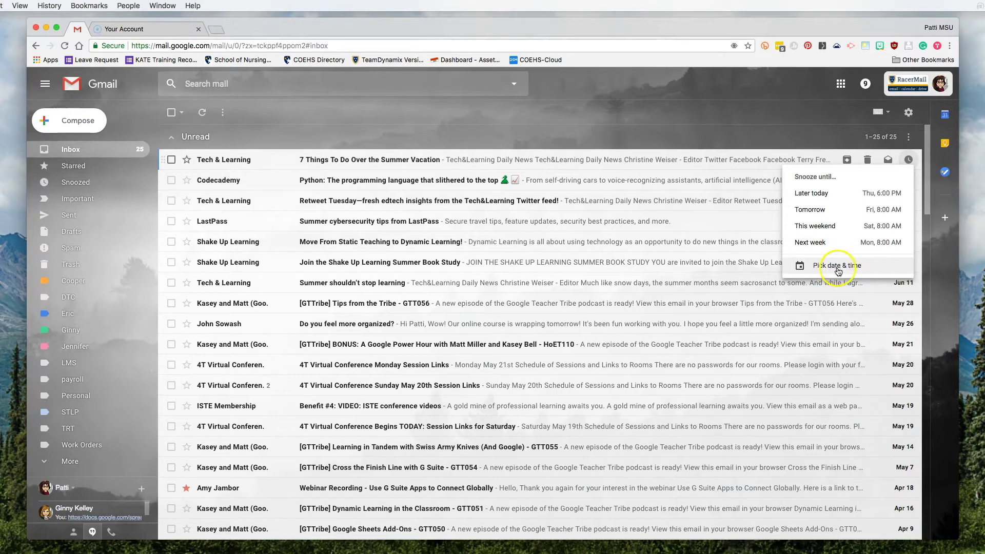
{"action": "left_click", "coordinate": [883, 198]}
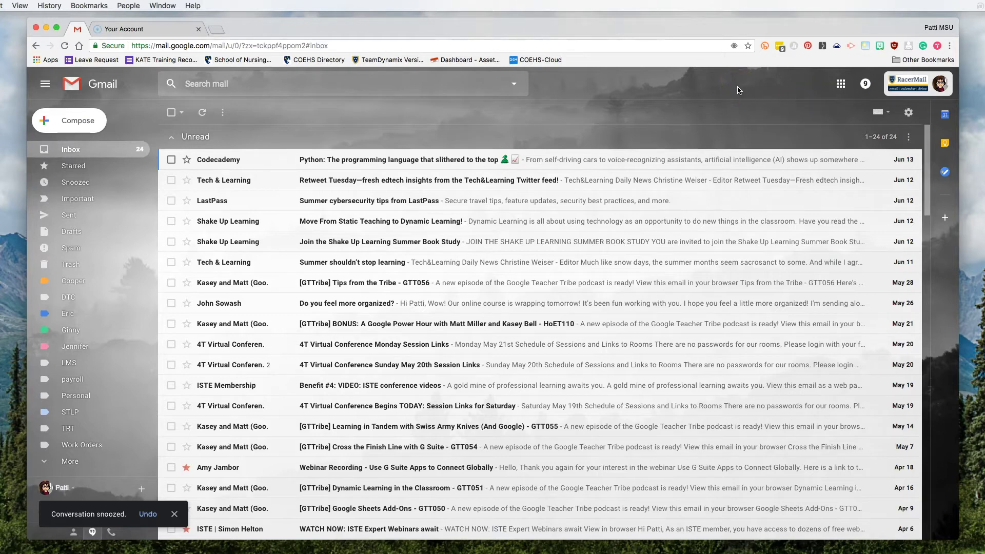
{"action": "left_click", "coordinate": [75, 186]}
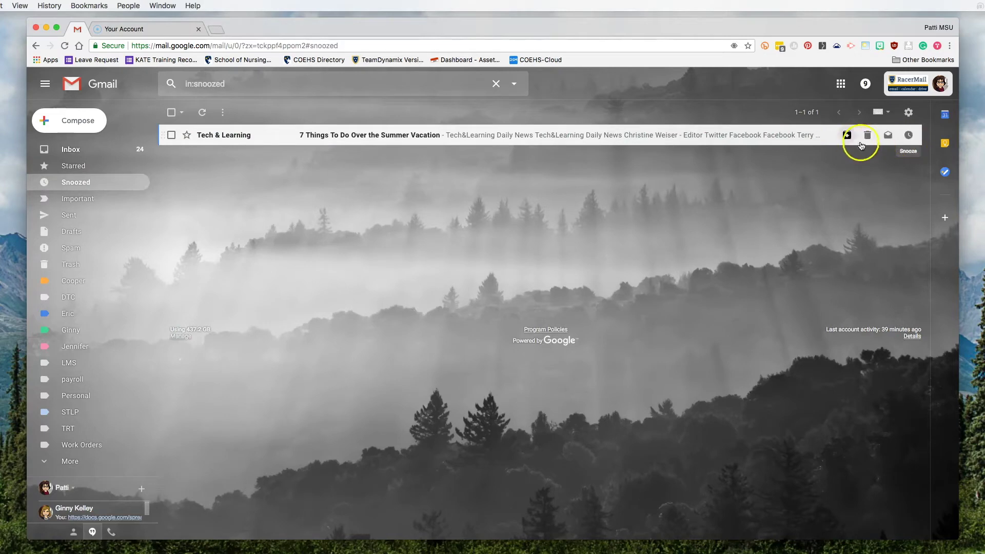
Step: Unsnooze the "7 Things To Do Over the Summer Vacation" message and return to the inbox
{"action": "left_click", "coordinate": [909, 136]}
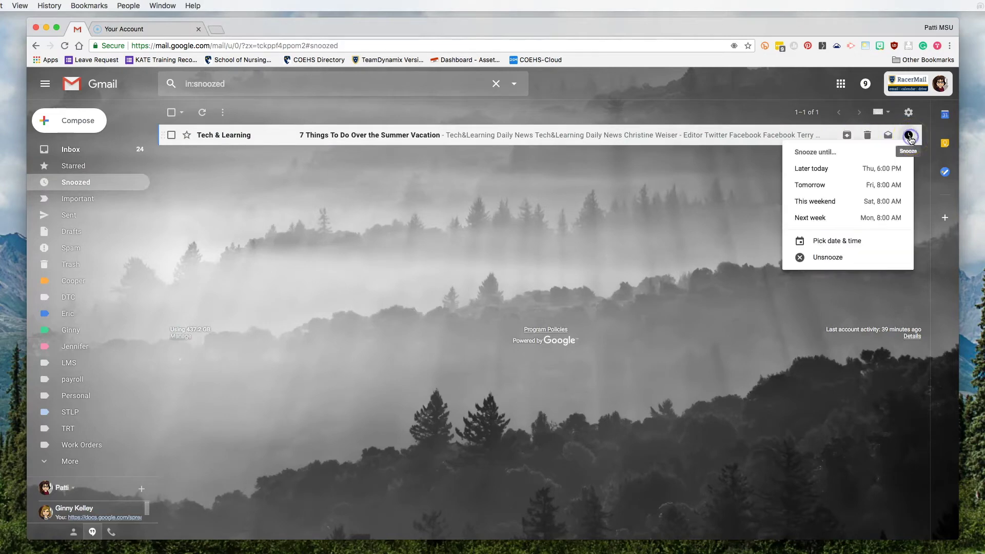
{"action": "left_click", "coordinate": [826, 258]}
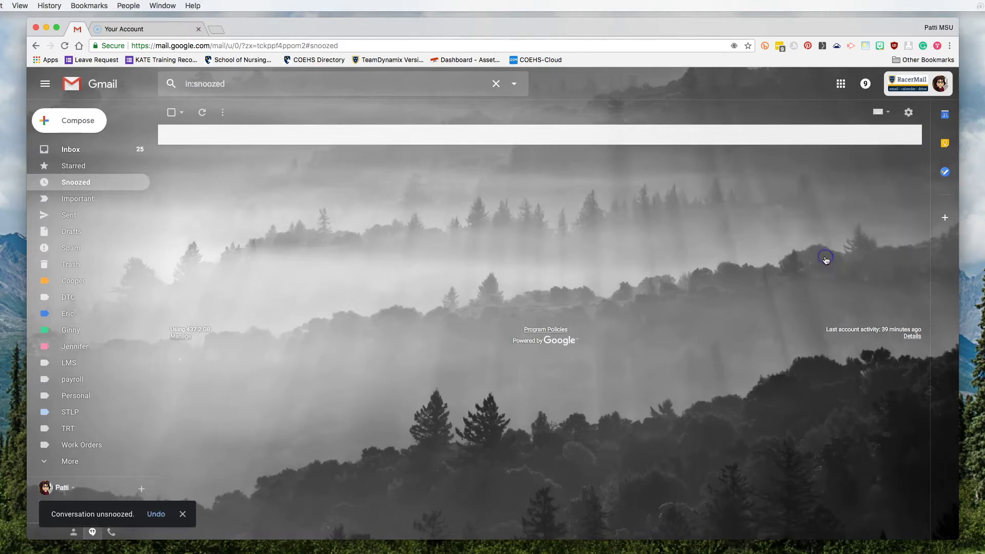
{"action": "left_click", "coordinate": [65, 150]}
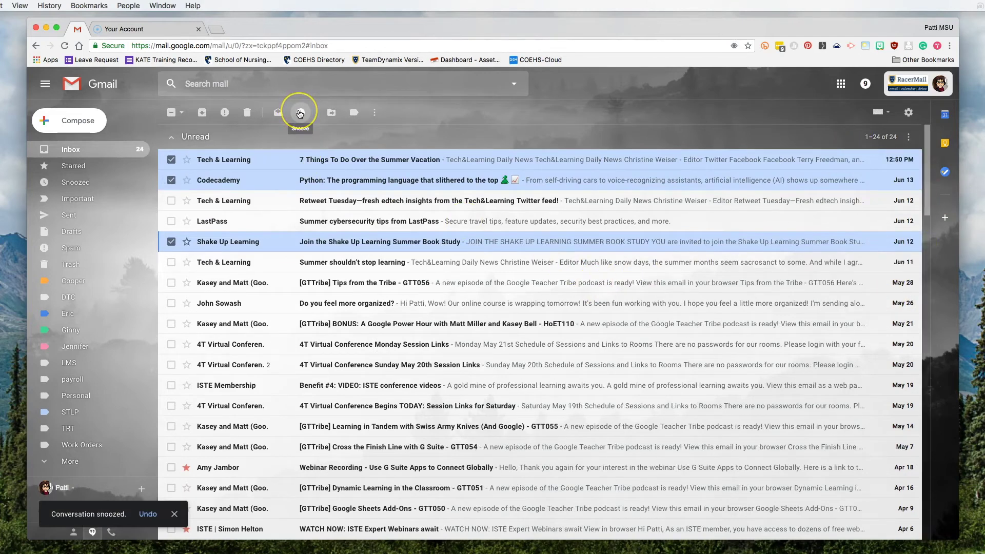
Step: Snooze the three selected Tech & Learning, Codecademy and Shake Up Learning messages until 6:00 PM and show the snoozed messages
{"action": "left_click", "coordinate": [300, 113]}
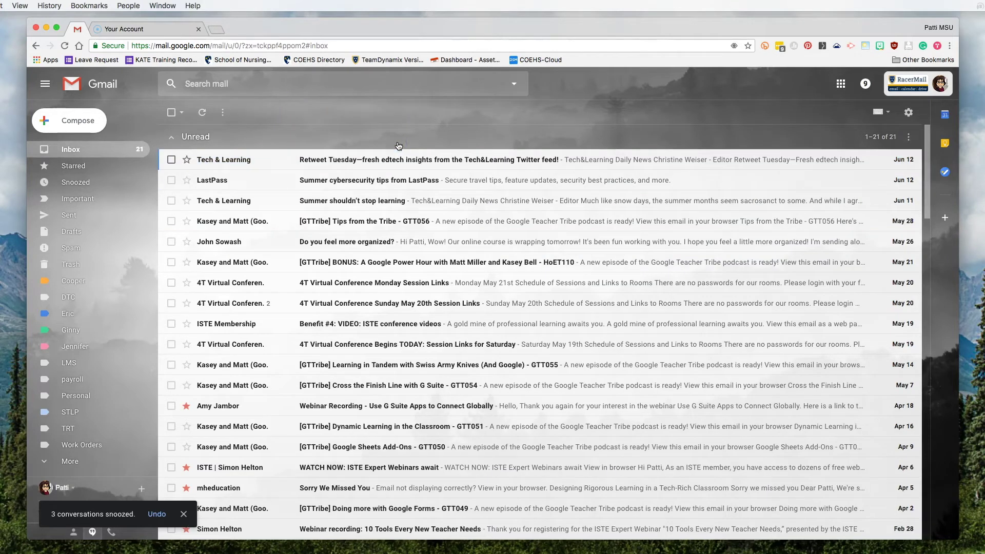
{"action": "left_click", "coordinate": [95, 186]}
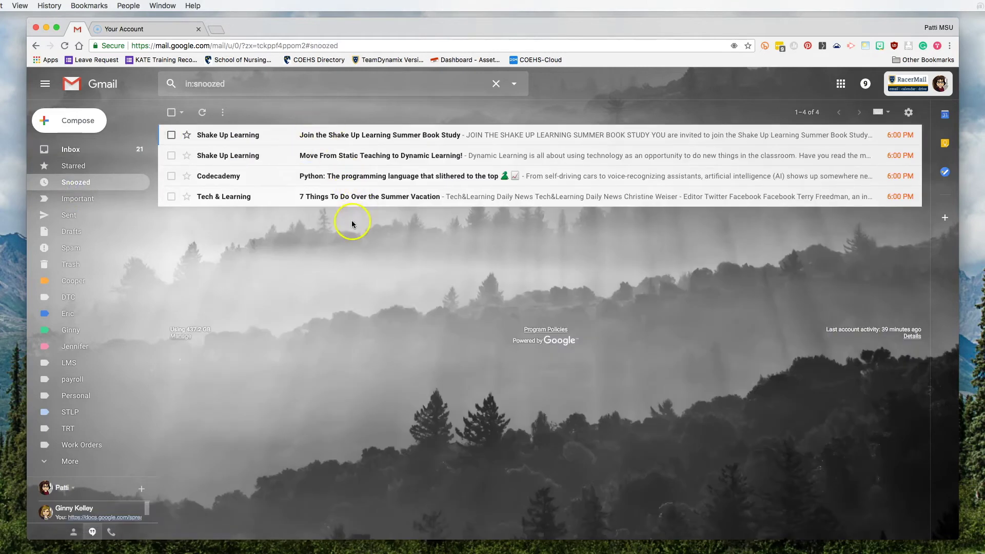
Step: Unsnooze all snoozed messages at once and return to the inbox
{"action": "left_click", "coordinate": [174, 113]}
{"action": "left_click", "coordinate": [300, 113]}
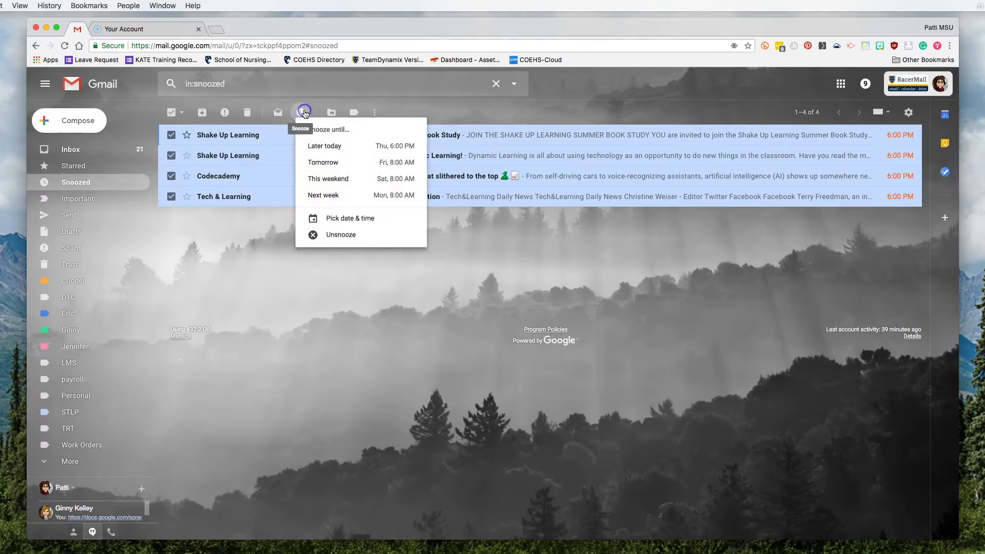
{"action": "left_click", "coordinate": [355, 235]}
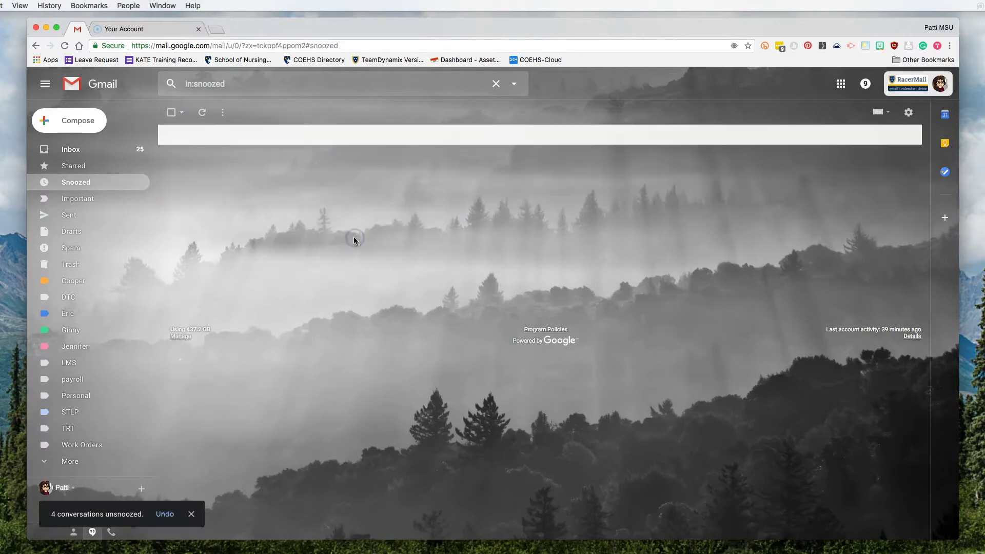
{"action": "left_click", "coordinate": [69, 150]}
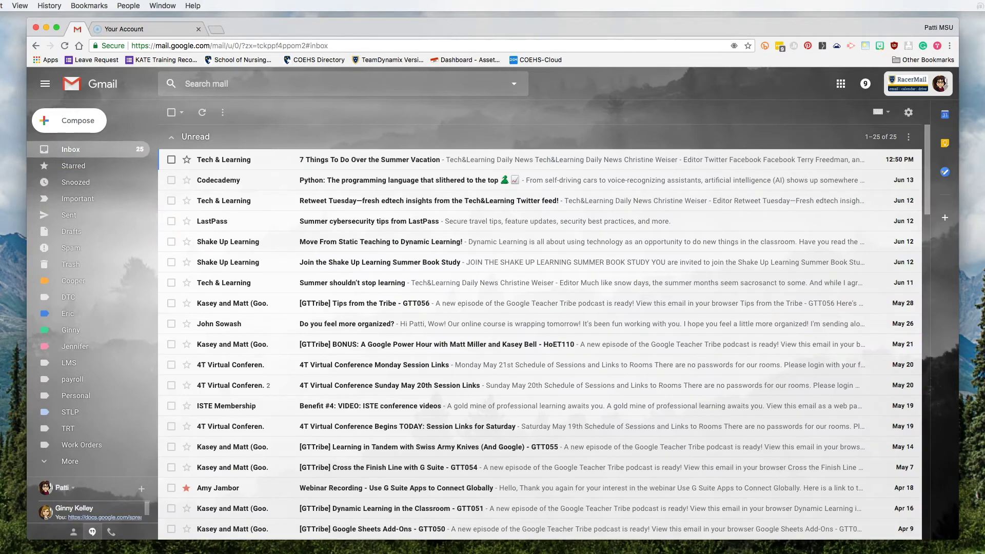
Step: Open the "7 Things To Do Over the Summer Vacation" message and mark it as unread
{"action": "mouse_move", "coordinate": [229, 162]}
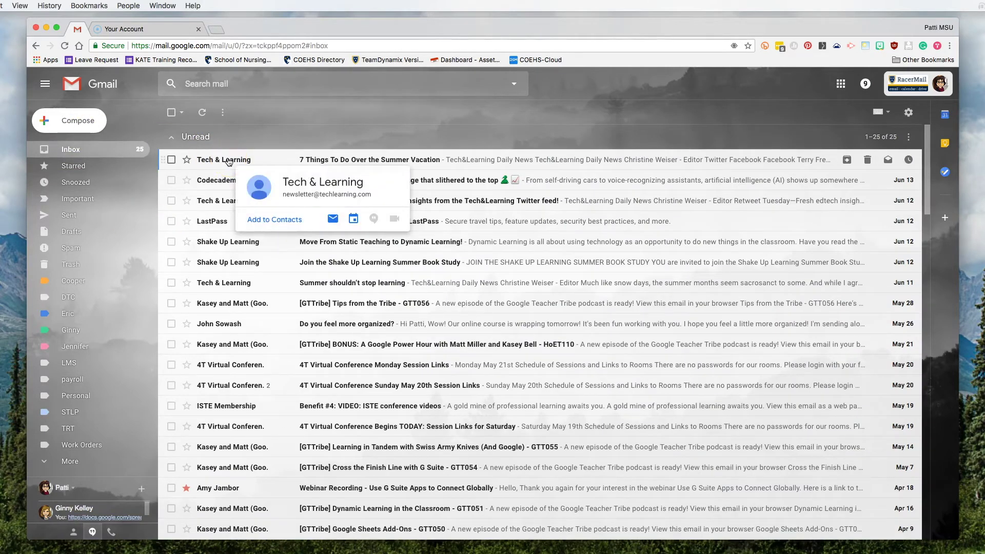
{"action": "left_click", "coordinate": [228, 160]}
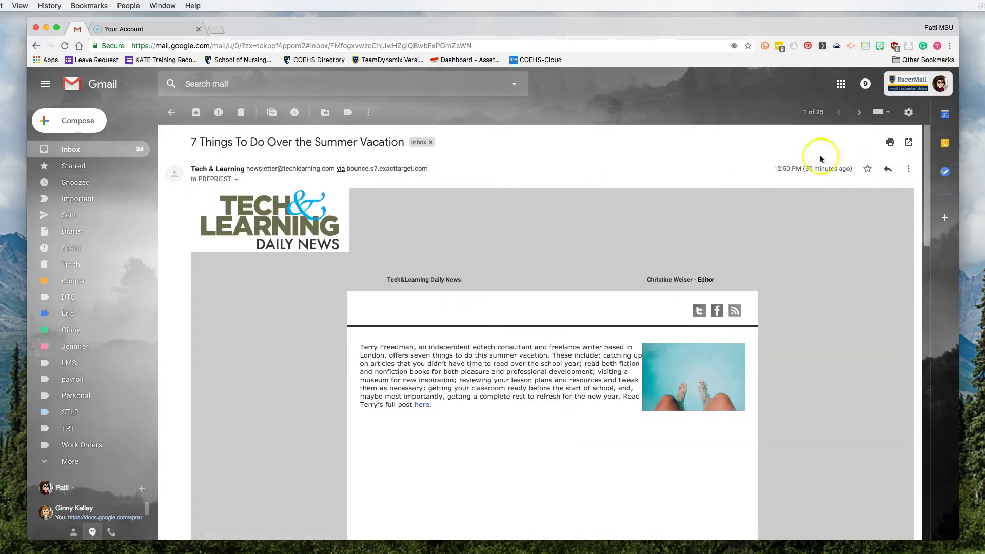
{"action": "left_click", "coordinate": [910, 170]}
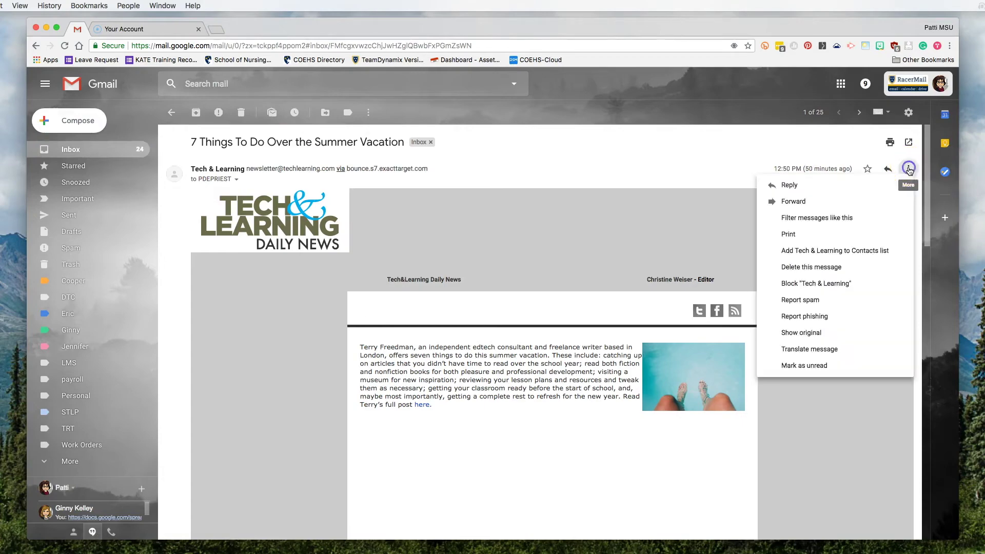
{"action": "left_click", "coordinate": [819, 366]}
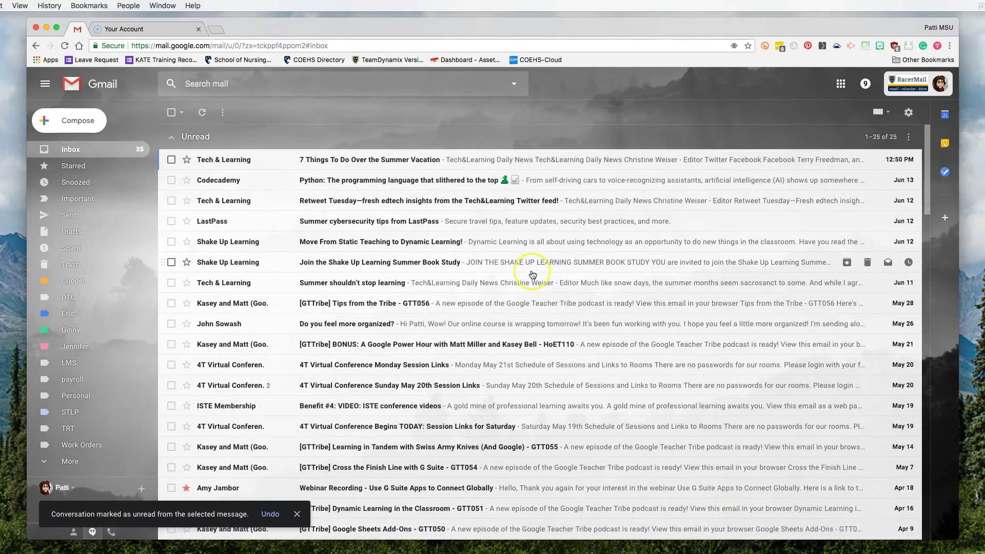
Step: Open the first "Numbers Update and 3 Part Tweet - Level 1 Certification Bootcamp" conversation under Everything else and start a reply to its latest message
{"action": "scroll", "coordinate": [533, 274], "scroll_direction": "down", "scroll_amount": 6}
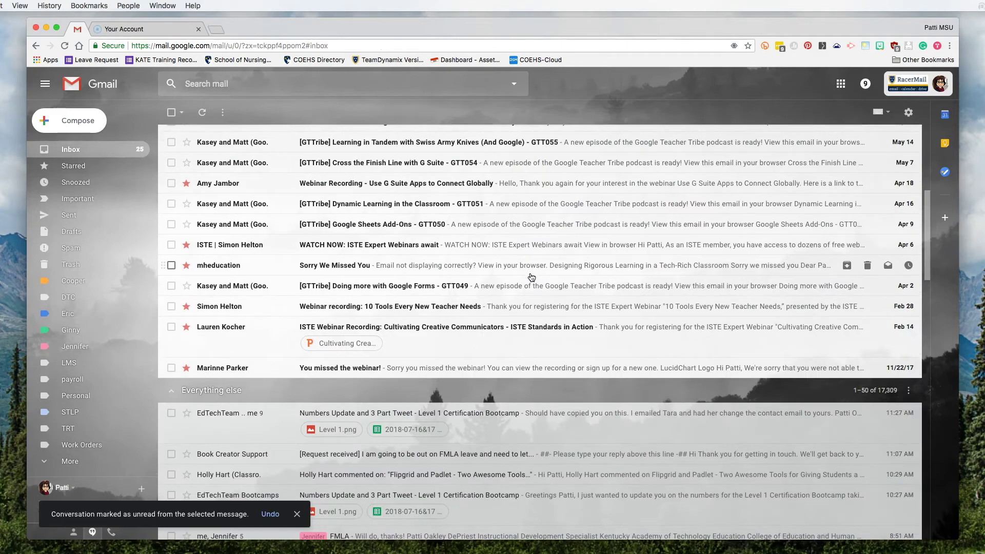
{"action": "scroll", "coordinate": [522, 367], "scroll_direction": "down", "scroll_amount": 4}
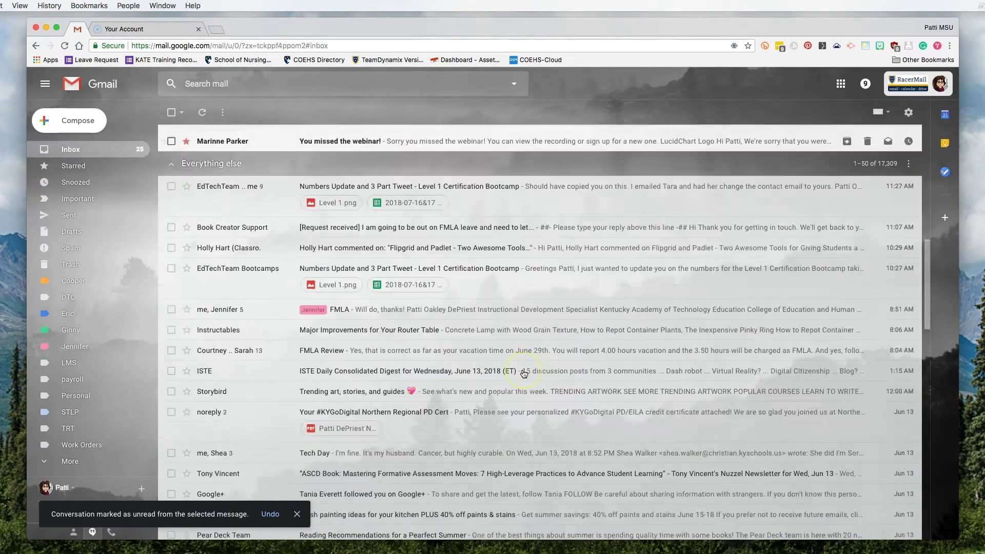
{"action": "scroll", "coordinate": [523, 374], "scroll_direction": "up", "scroll_amount": 1}
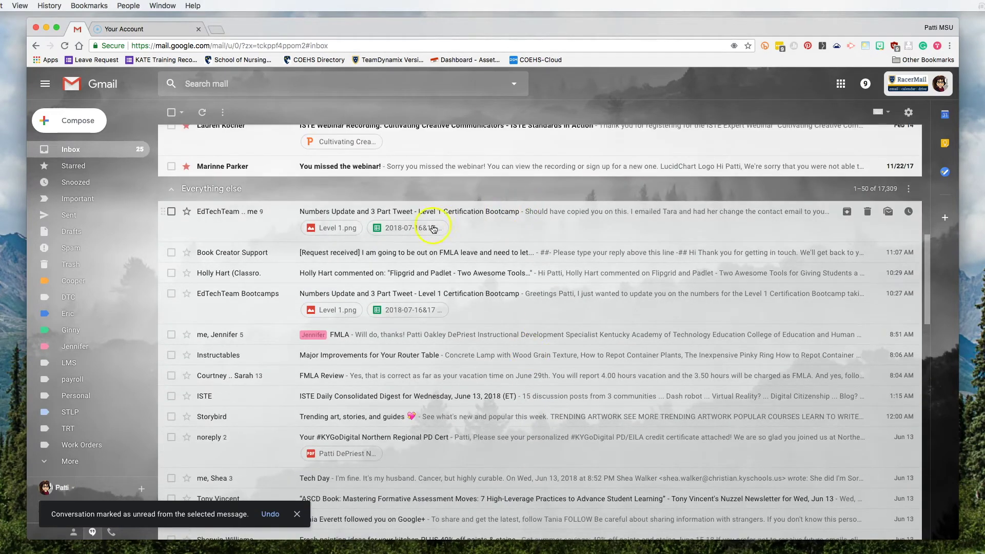
{"action": "left_click", "coordinate": [451, 214]}
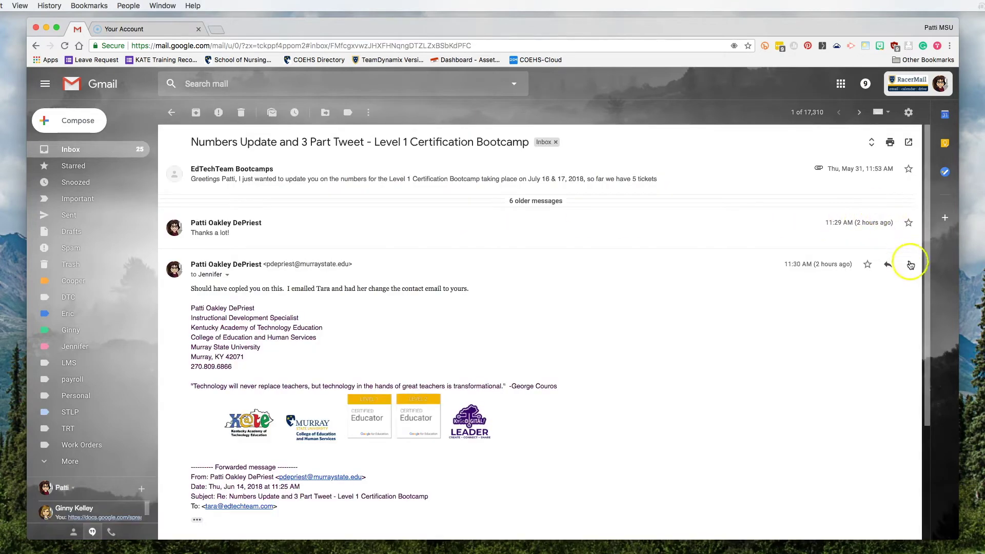
{"action": "left_click", "coordinate": [888, 265]}
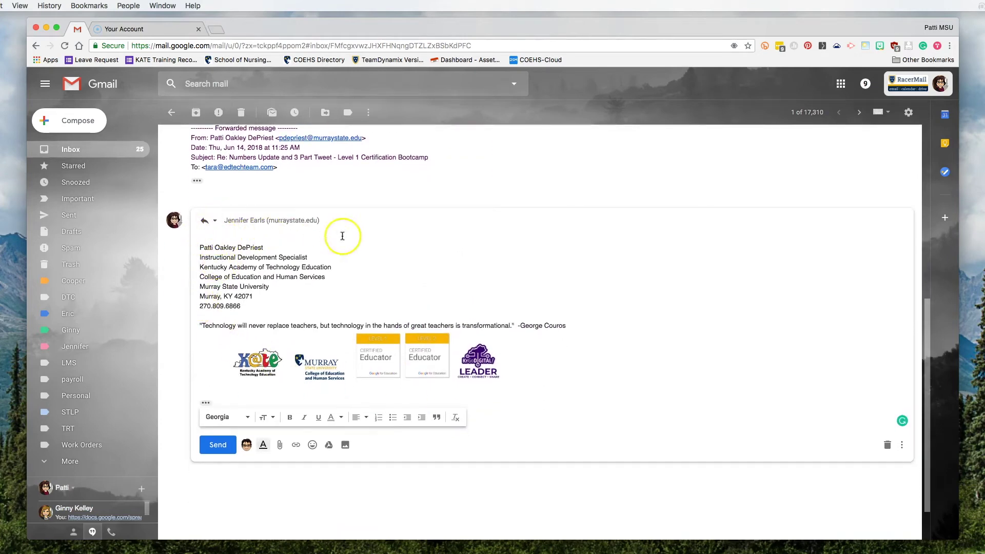
{"action": "scroll", "coordinate": [395, 238], "scroll_direction": "up", "scroll_amount": 2}
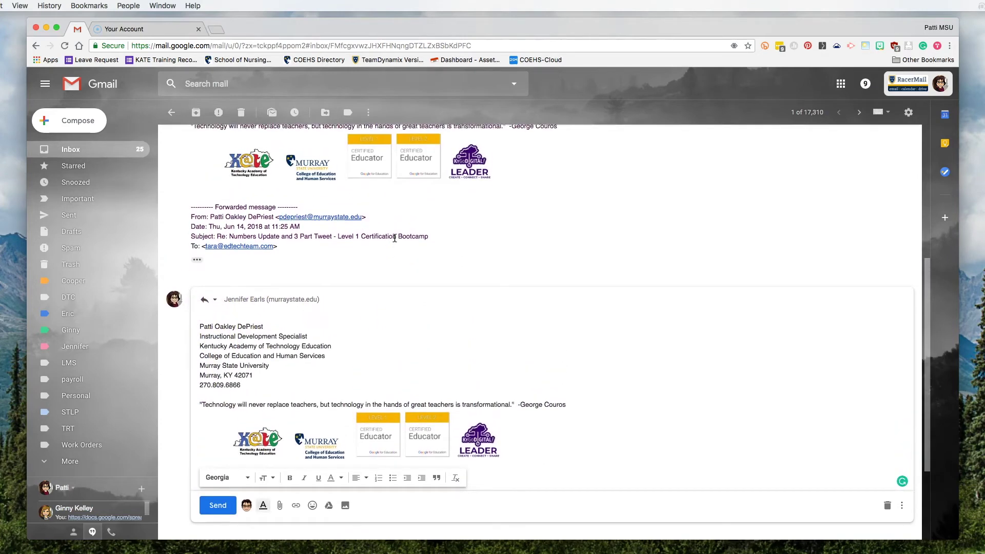
{"action": "scroll", "coordinate": [393, 238], "scroll_direction": "up", "scroll_amount": 2}
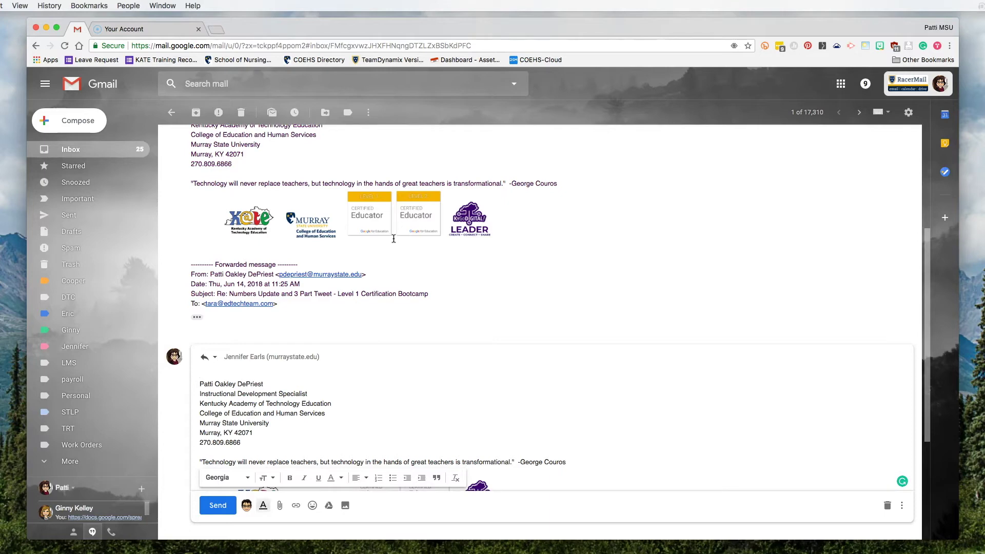
{"action": "left_click", "coordinate": [341, 369]}
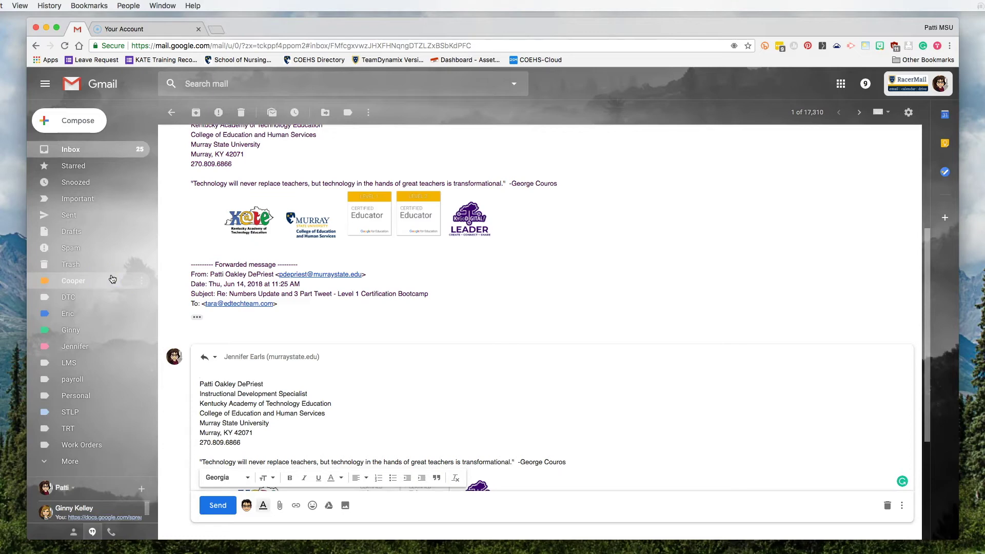
Step: Collapse the main menu to icons and view the options of the orange label without changing them
{"action": "left_click", "coordinate": [45, 86]}
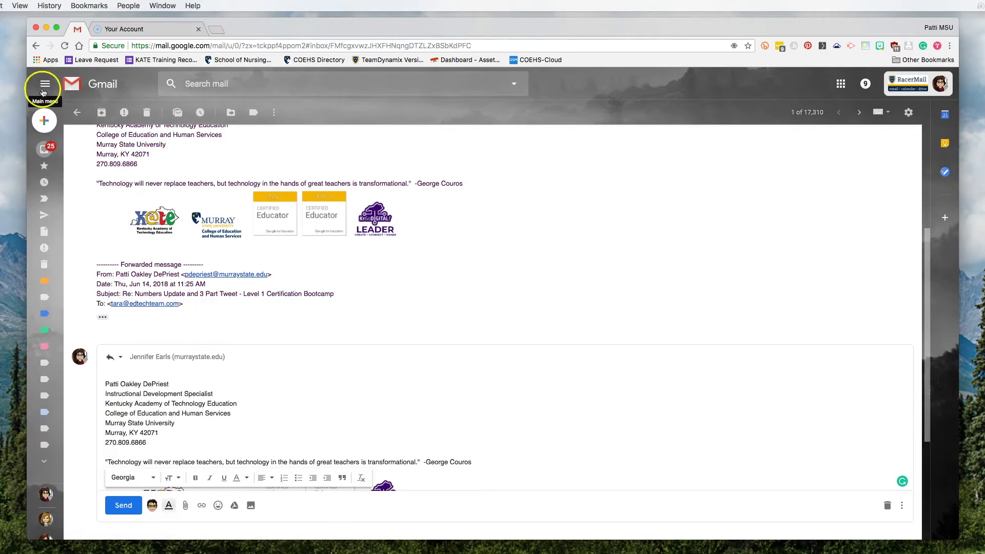
{"action": "mouse_move", "coordinate": [44, 371]}
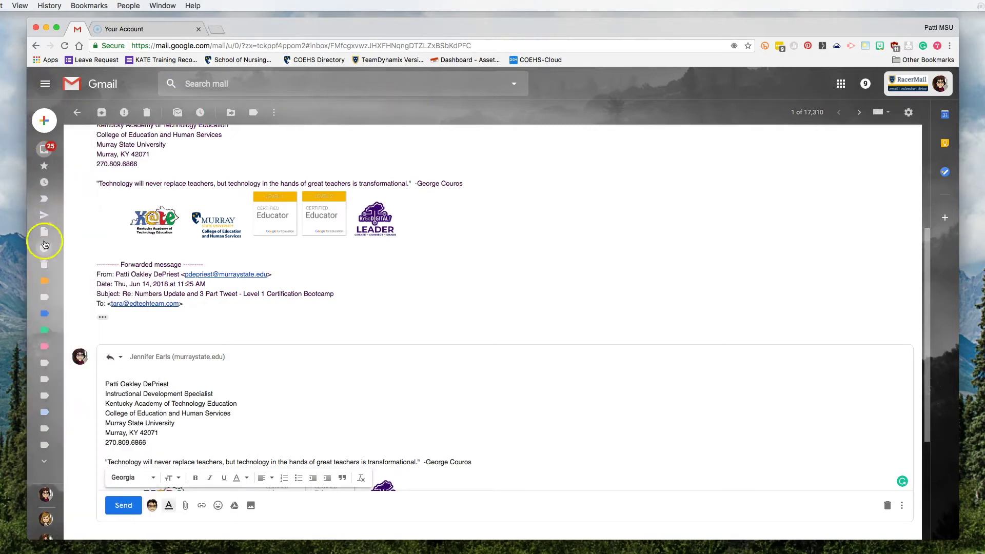
{"action": "mouse_move", "coordinate": [44, 275]}
{"action": "mouse_move", "coordinate": [47, 257]}
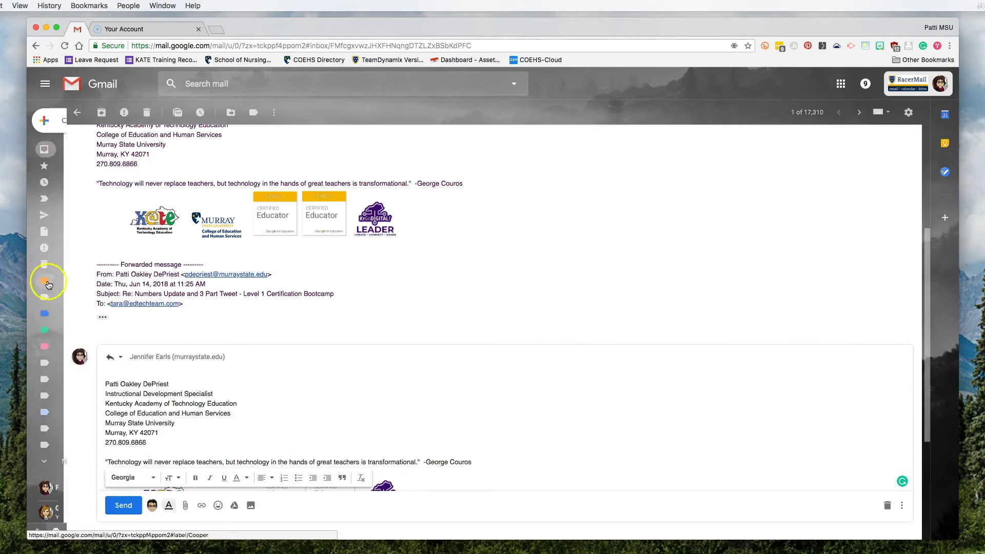
{"action": "left_click", "coordinate": [139, 281]}
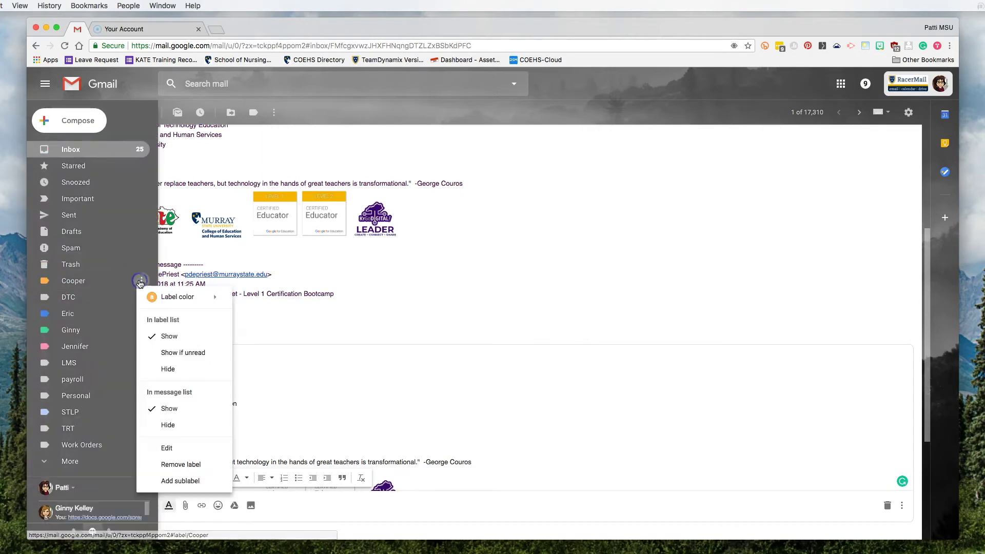
{"action": "left_click", "coordinate": [197, 303]}
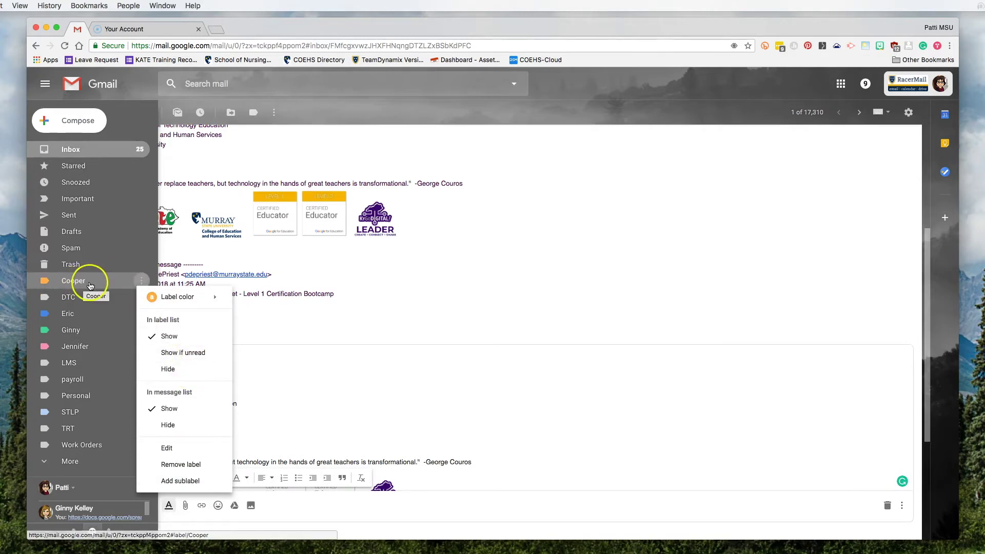
{"action": "left_click", "coordinate": [469, 142]}
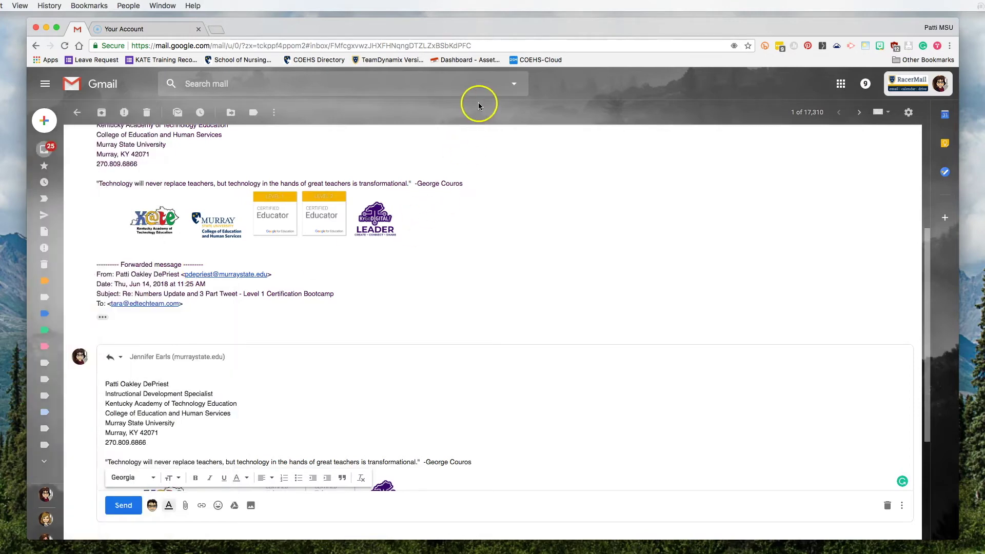
Step: Open the G Suite Marketplace to view the add-ons available for Gmail
{"action": "left_click", "coordinate": [945, 118]}
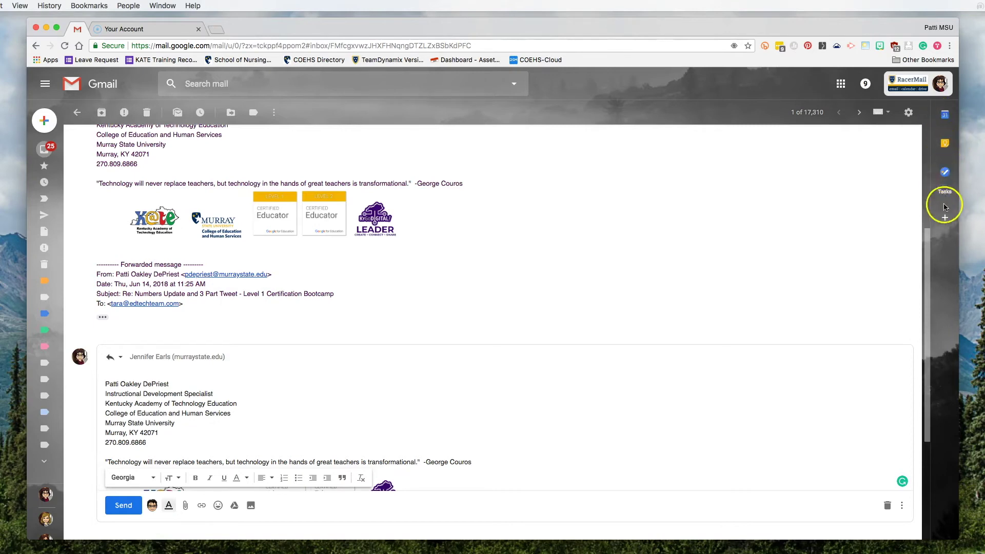
{"action": "left_click", "coordinate": [946, 220]}
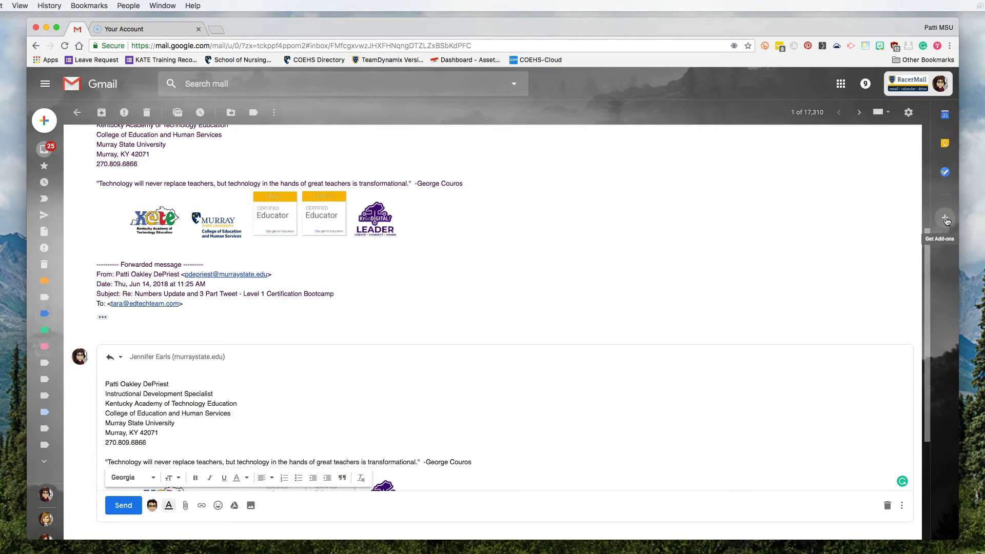
{"action": "left_click", "coordinate": [946, 219]}
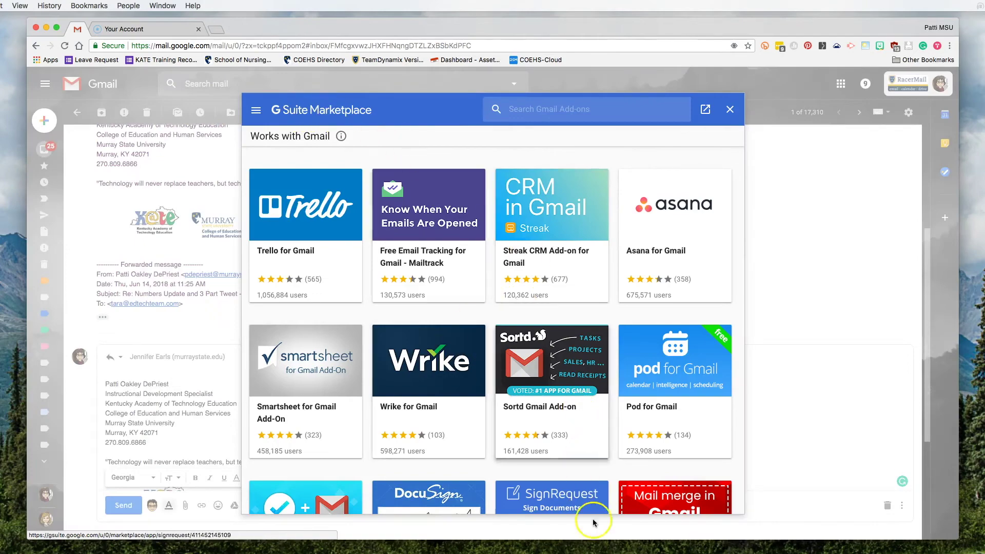
Step: Browse the Gmail add-ons offered in the G Suite Marketplace, and close it without installing any
{"action": "scroll", "coordinate": [634, 420], "scroll_direction": "down", "scroll_amount": 2}
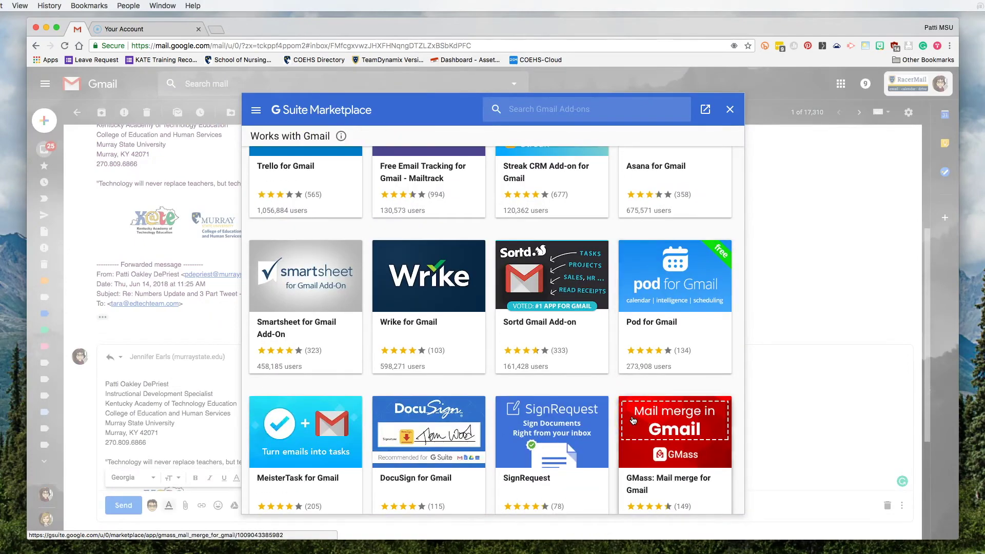
{"action": "scroll", "coordinate": [634, 420], "scroll_direction": "down", "scroll_amount": 5}
{"action": "scroll", "coordinate": [633, 419], "scroll_direction": "down", "scroll_amount": 3}
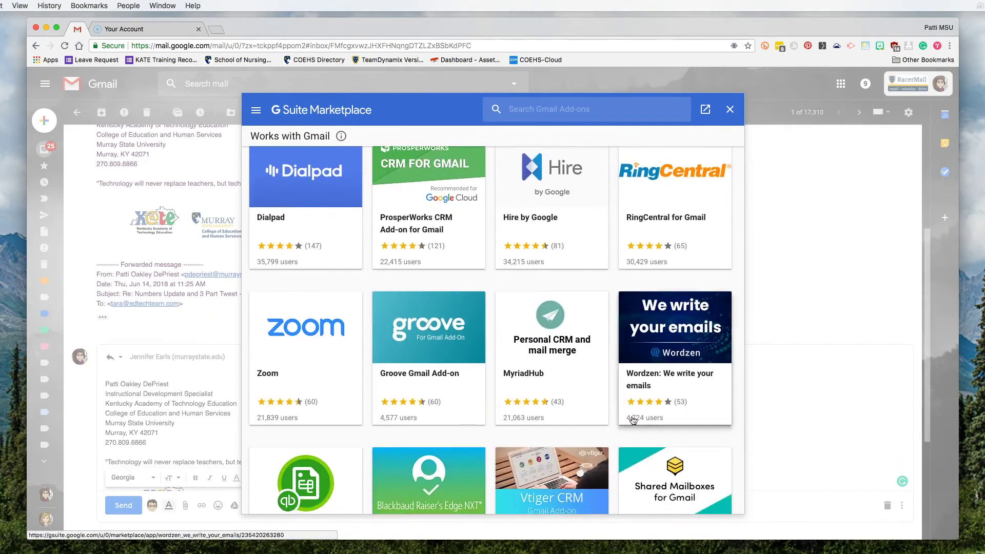
{"action": "scroll", "coordinate": [584, 374], "scroll_direction": "up", "scroll_amount": 8}
{"action": "left_click", "coordinate": [584, 374]}
{"action": "scroll", "coordinate": [584, 375], "scroll_direction": "down", "scroll_amount": 3}
{"action": "scroll", "coordinate": [583, 370], "scroll_direction": "up", "scroll_amount": 3}
{"action": "scroll", "coordinate": [582, 365], "scroll_direction": "down", "scroll_amount": 3}
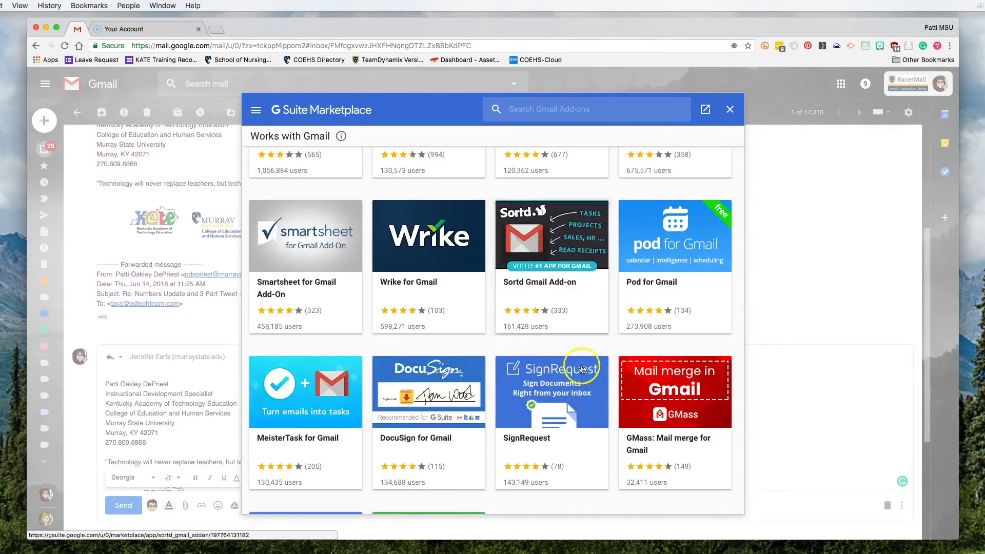
{"action": "scroll", "coordinate": [582, 365], "scroll_direction": "down", "scroll_amount": 7}
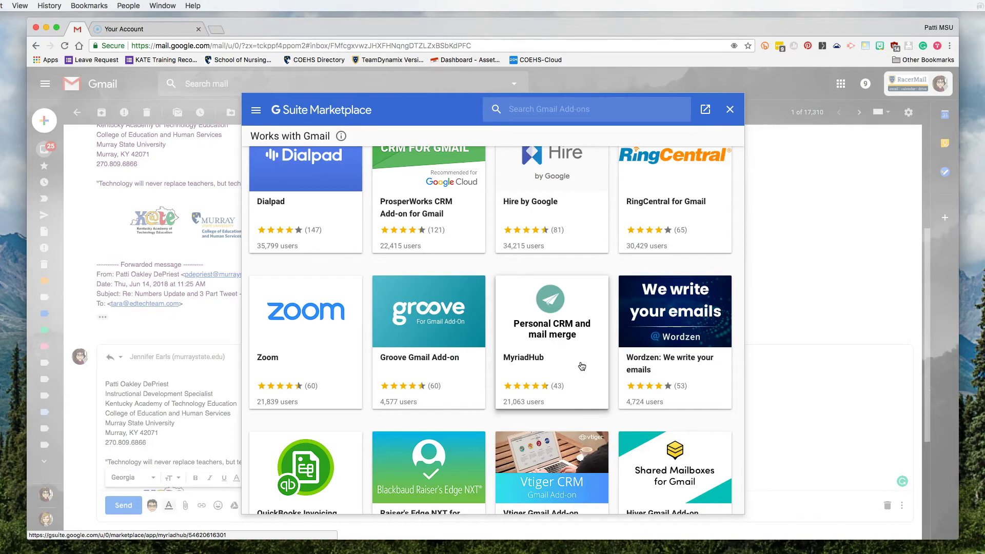
{"action": "scroll", "coordinate": [581, 365], "scroll_direction": "up", "scroll_amount": 10}
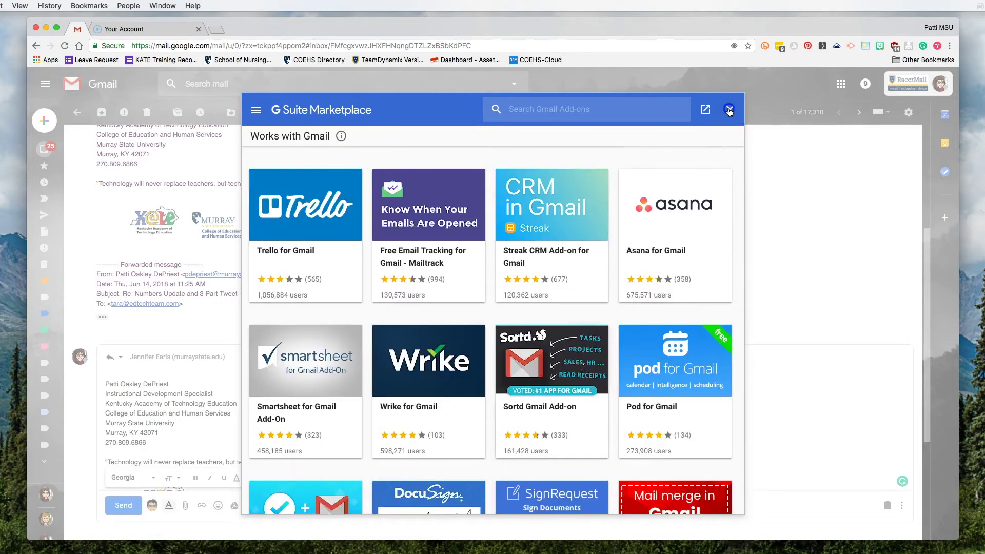
{"action": "left_click", "coordinate": [729, 111]}
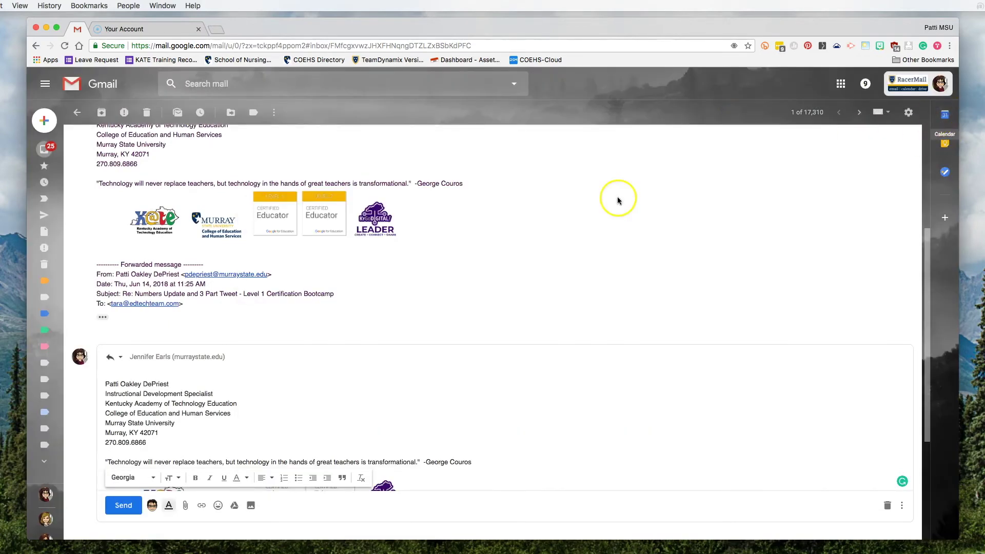
Step: Expand the conversation's first message from EdTechTeam Bootcamps and view the day's Calendar schedule beside it
{"action": "scroll", "coordinate": [595, 229], "scroll_direction": "up", "scroll_amount": 5}
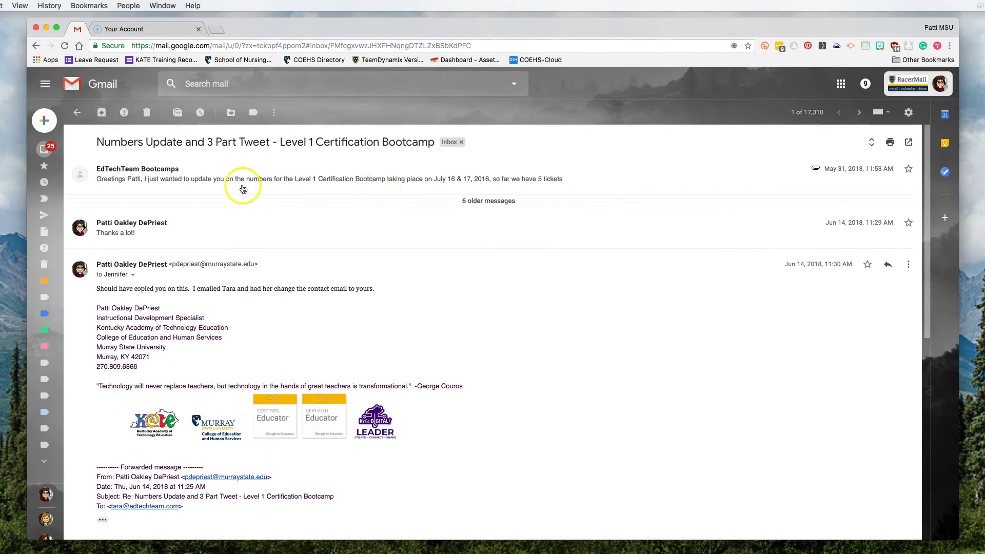
{"action": "left_click", "coordinate": [243, 189]}
{"action": "left_click", "coordinate": [945, 115]}
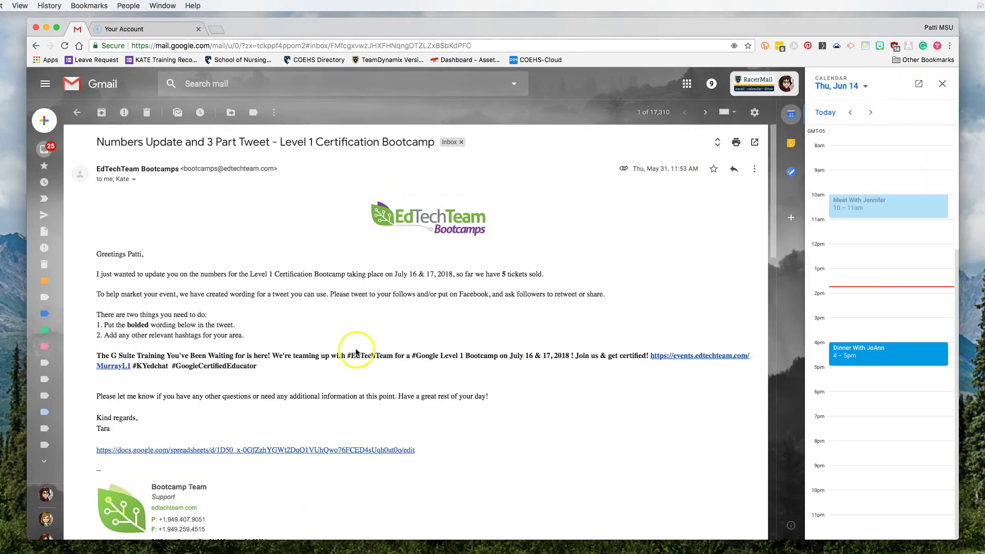
{"action": "scroll", "coordinate": [863, 270], "scroll_direction": "up", "scroll_amount": 5}
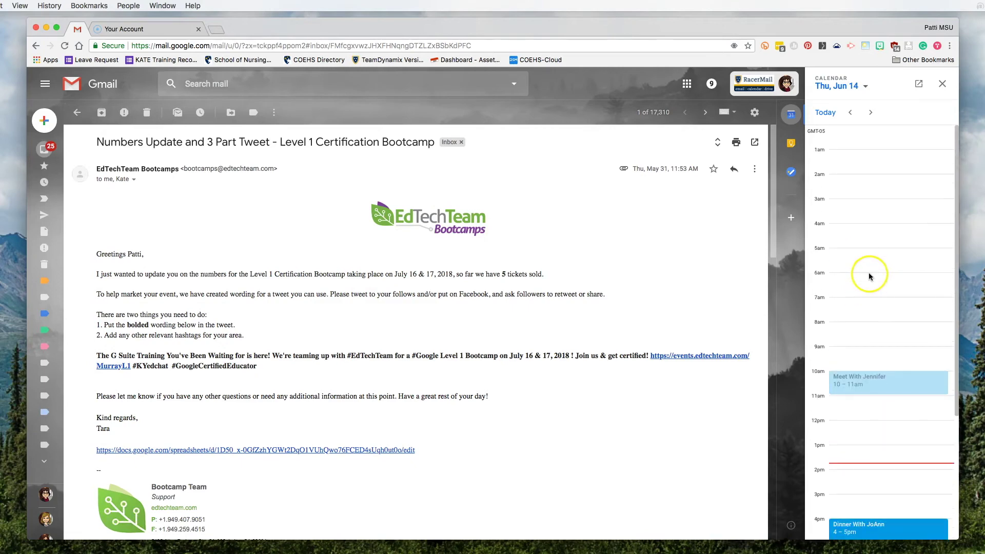
{"action": "scroll", "coordinate": [869, 272], "scroll_direction": "down", "scroll_amount": 5}
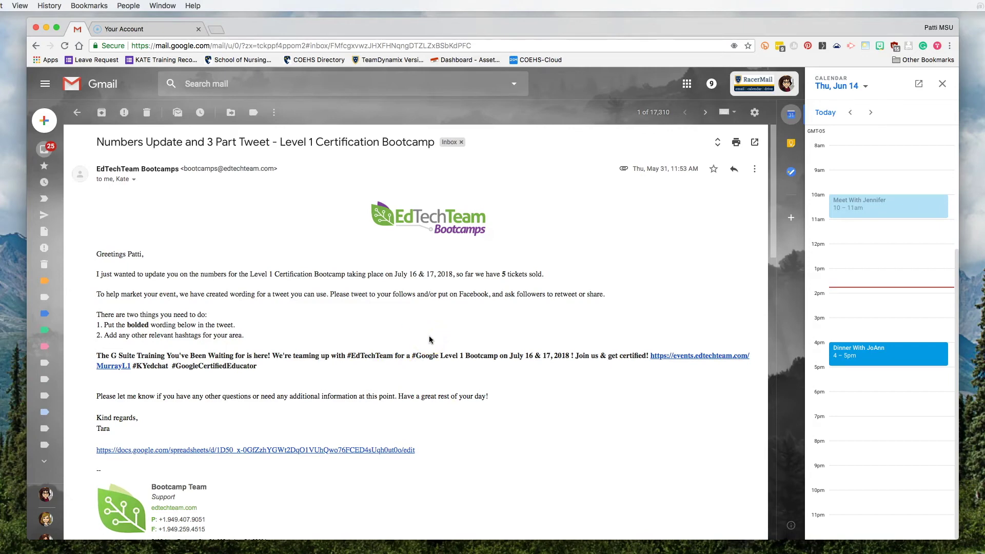
Step: Highlight the date July 16 & 17, 2018 in the message, check July 16 in Calendar, and close the calendar
{"action": "left_click_drag", "start_coordinate": [394, 274], "coordinate": [454, 272]}
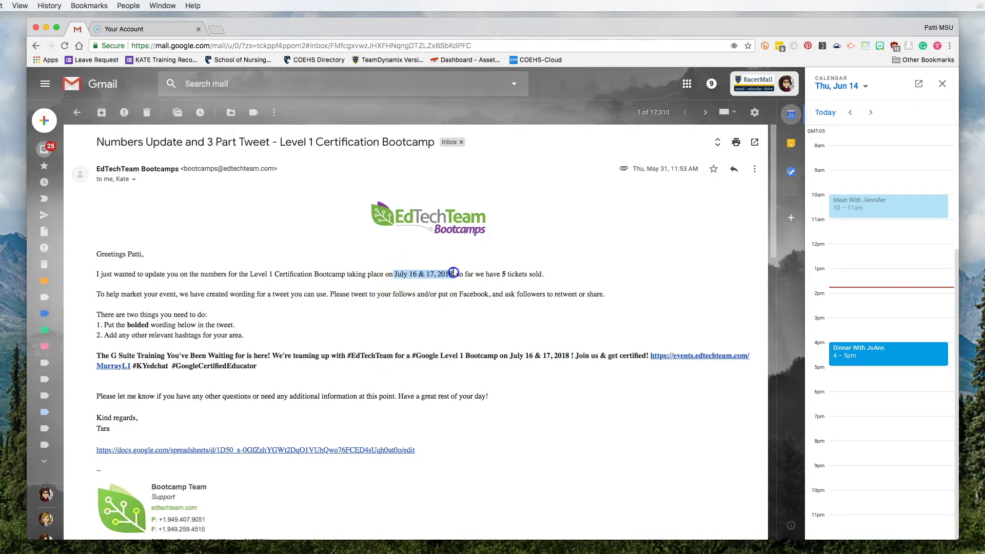
{"action": "left_click", "coordinate": [867, 87]}
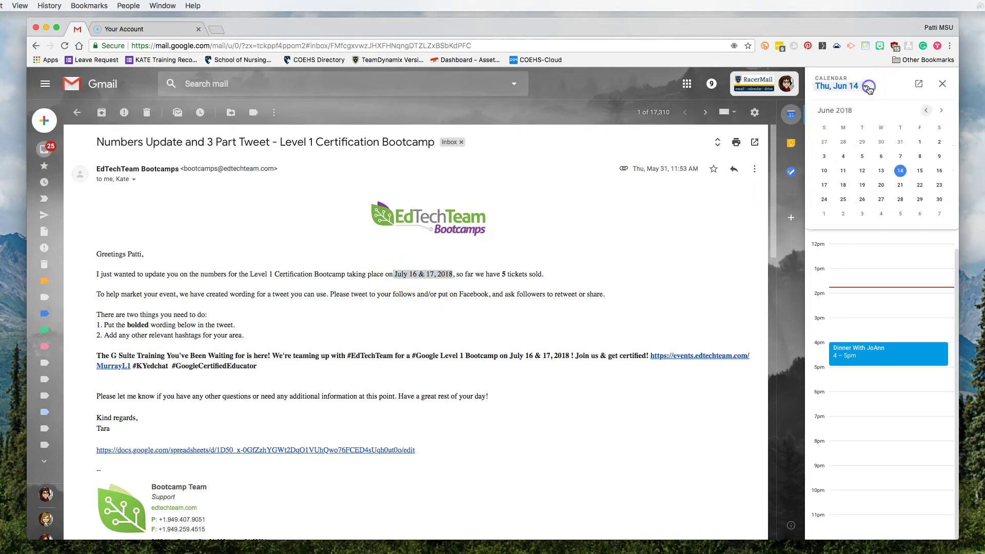
{"action": "left_click", "coordinate": [942, 110]}
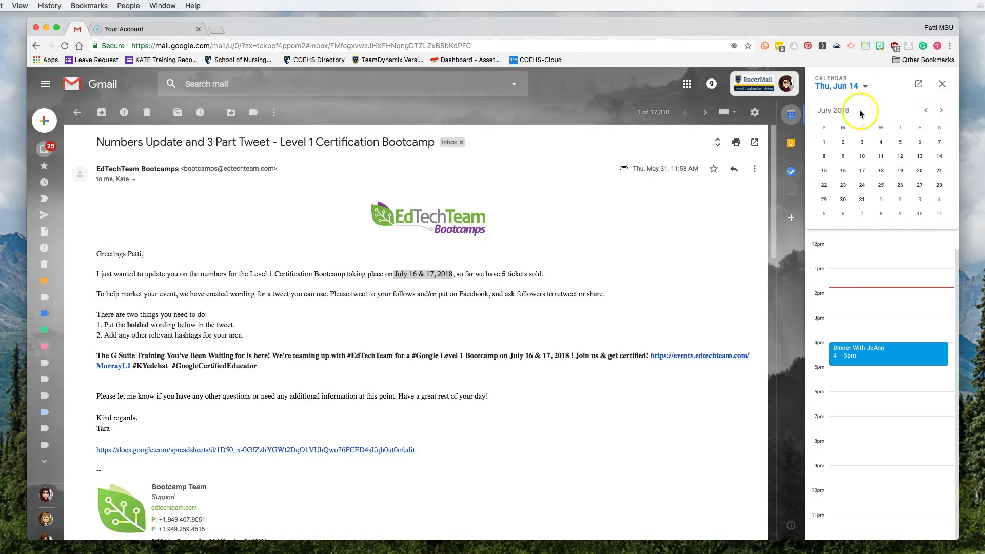
{"action": "left_click", "coordinate": [844, 171]}
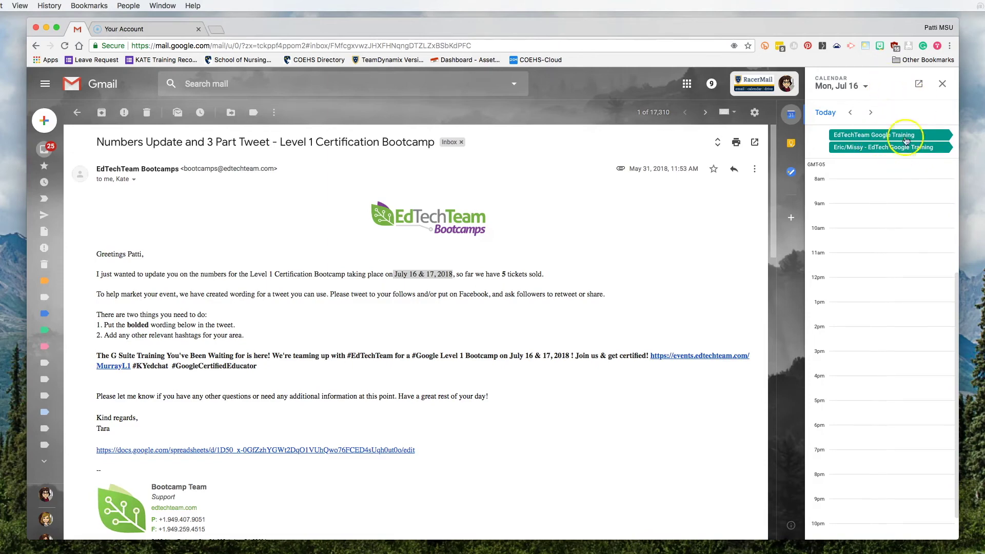
{"action": "left_click", "coordinate": [943, 84]}
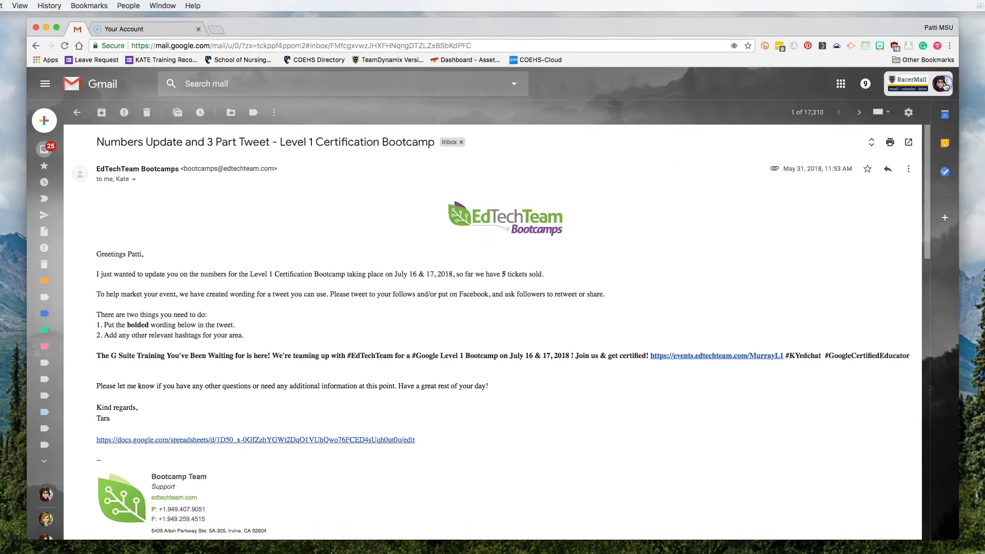
Step: Look through the saved Keep notes beside the message, and close them
{"action": "left_click", "coordinate": [946, 145]}
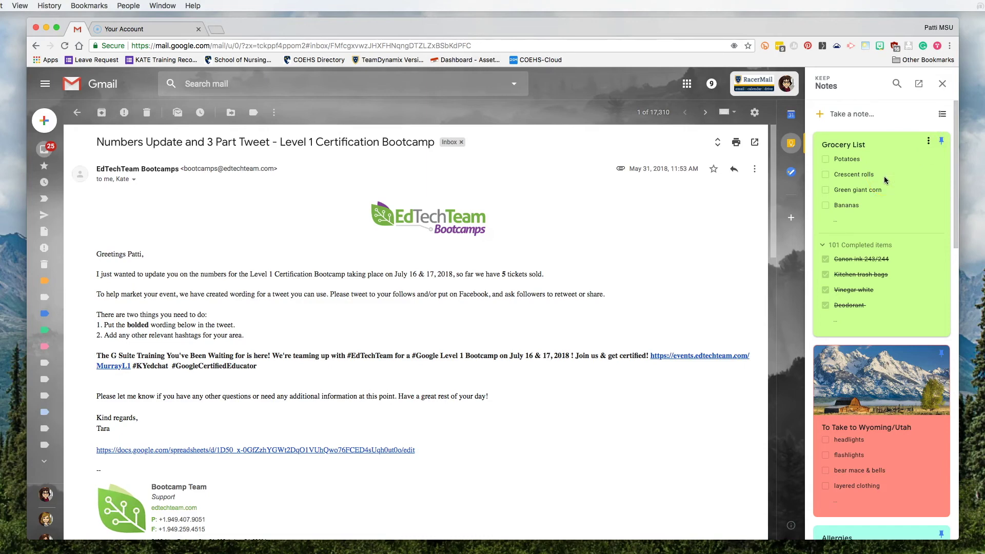
{"action": "scroll", "coordinate": [884, 177], "scroll_direction": "down", "scroll_amount": 10}
{"action": "right_click", "coordinate": [896, 249]}
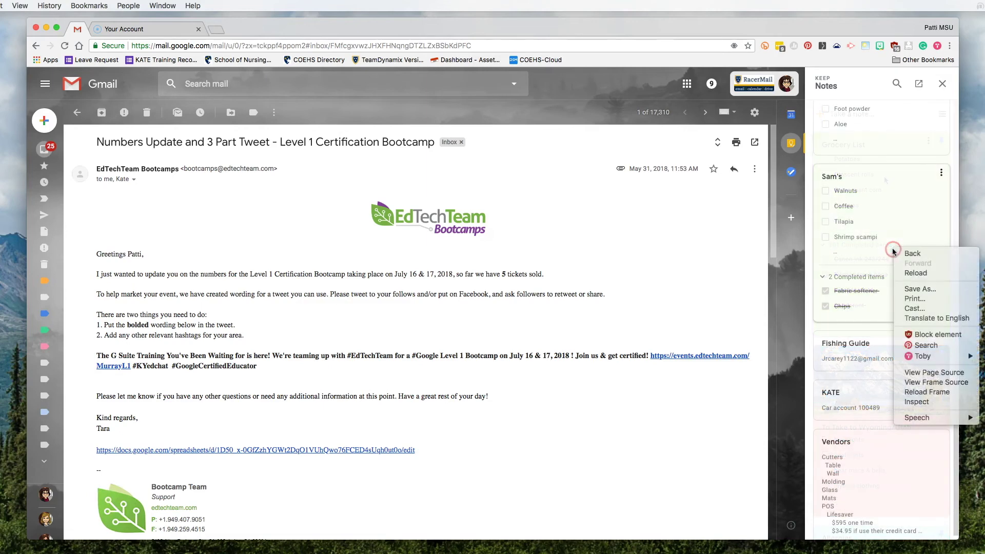
{"action": "left_click", "coordinate": [943, 83]}
{"action": "left_click", "coordinate": [943, 84]}
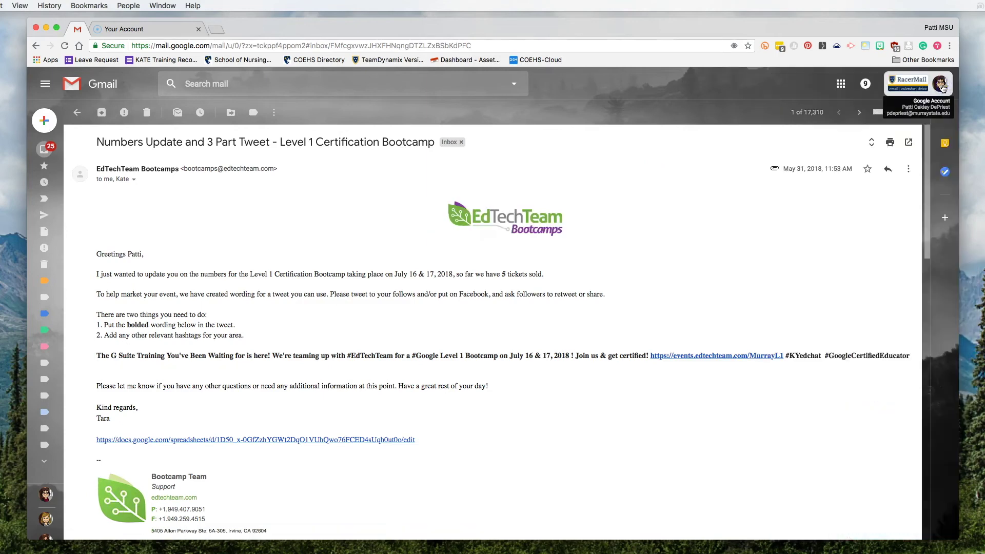
Step: Get started with Tasks beside the message and mark "Create video on joining books in Book Creator" as complete
{"action": "left_click", "coordinate": [947, 175]}
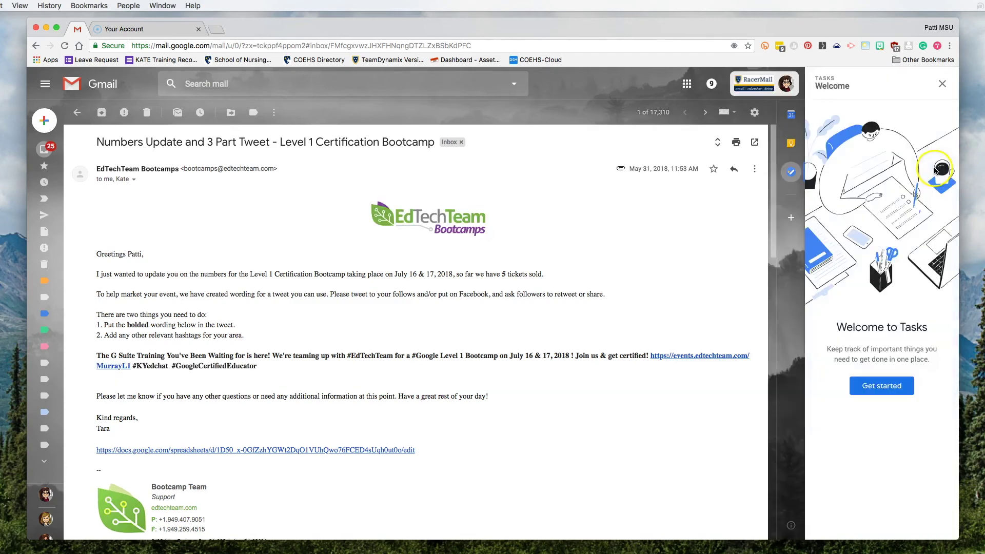
{"action": "left_click", "coordinate": [884, 387]}
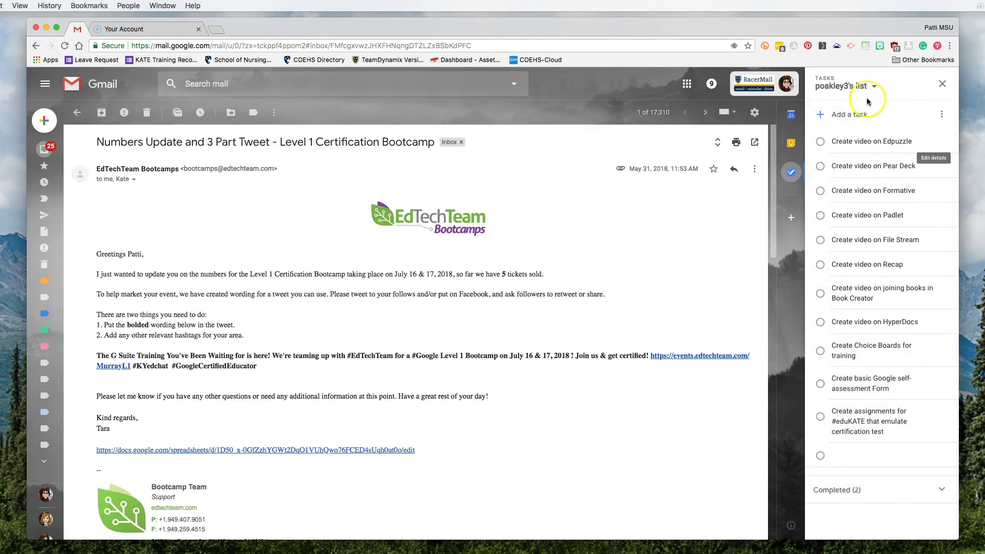
{"action": "left_click", "coordinate": [895, 188]}
{"action": "left_click", "coordinate": [901, 215]}
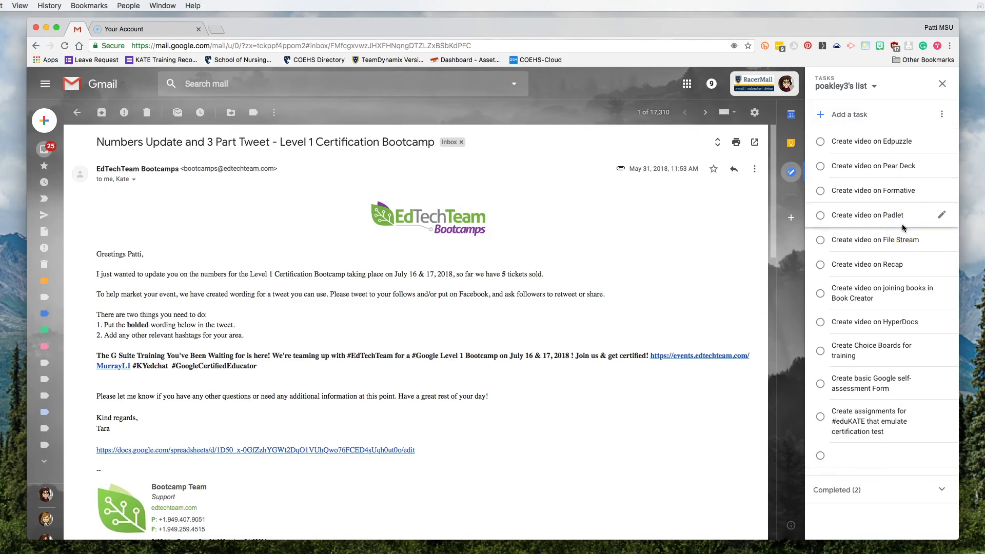
{"action": "left_click", "coordinate": [875, 304]}
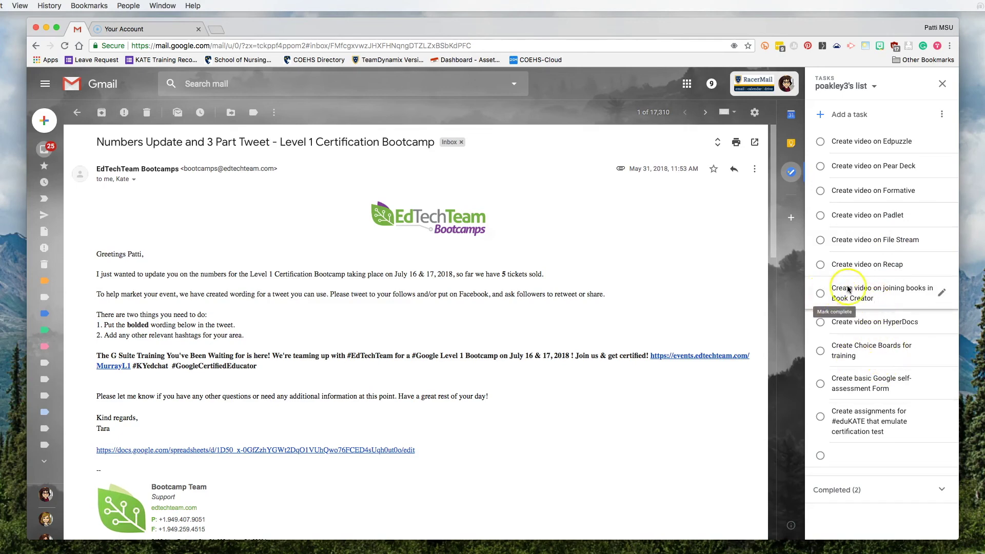
{"action": "left_click", "coordinate": [822, 296]}
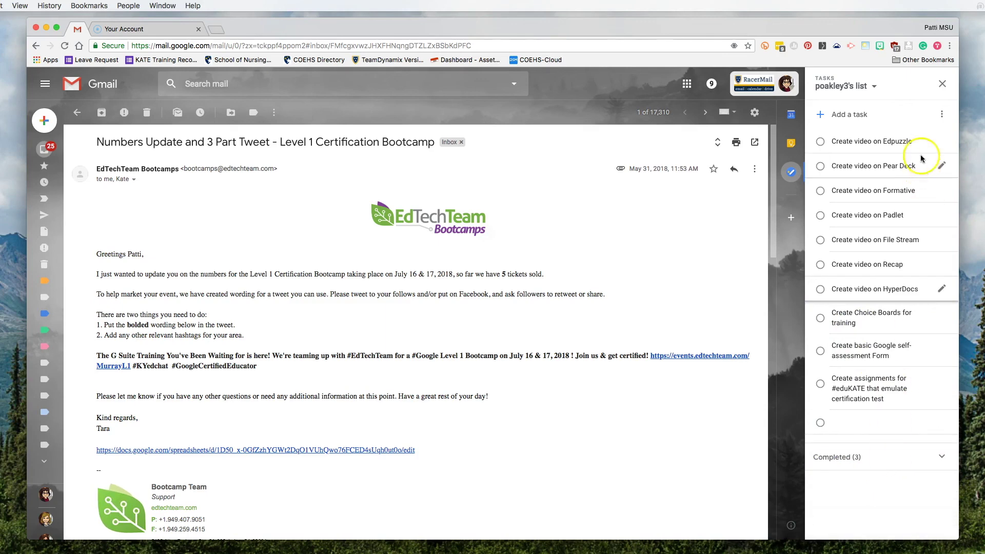
Step: Close the task list and expand the main menu back to full width
{"action": "left_click", "coordinate": [944, 85]}
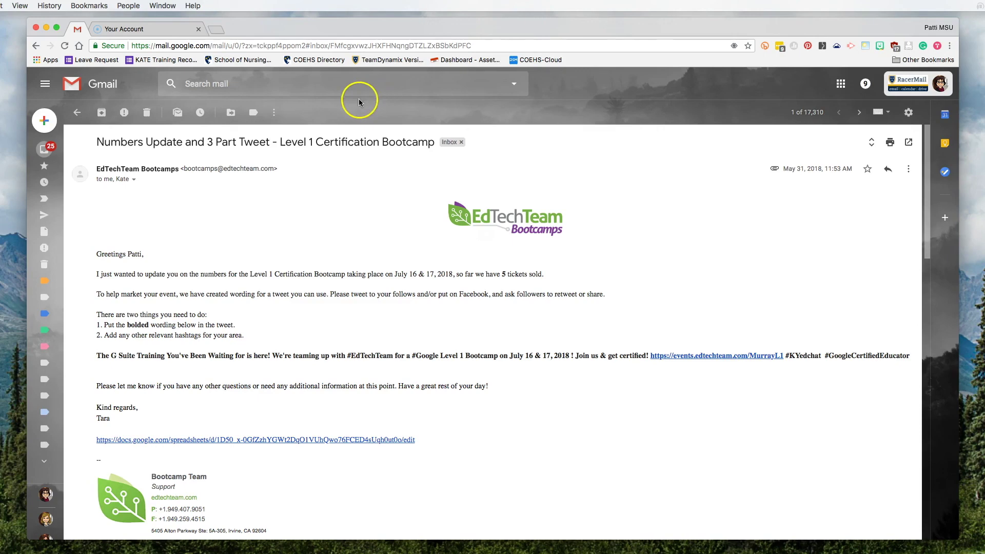
{"action": "left_click", "coordinate": [45, 84]}
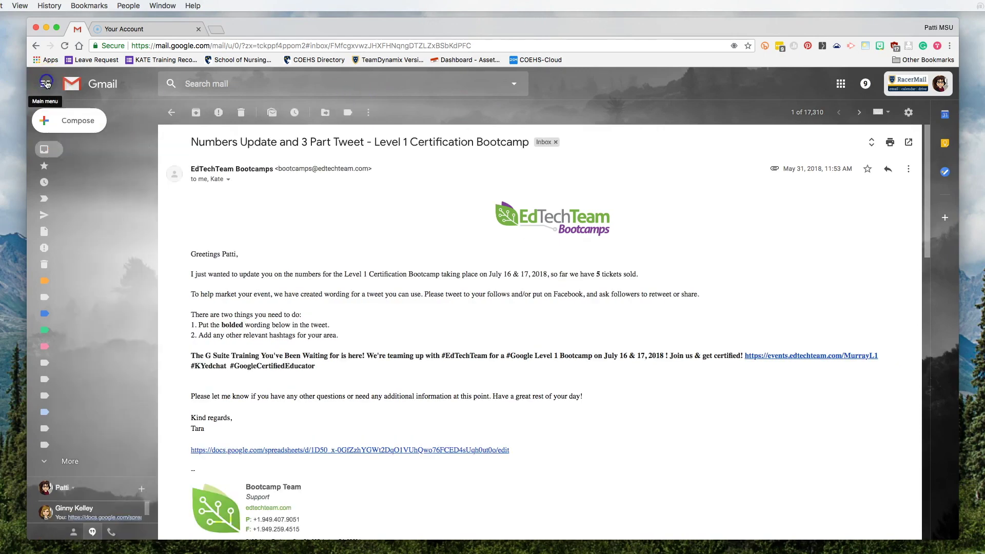